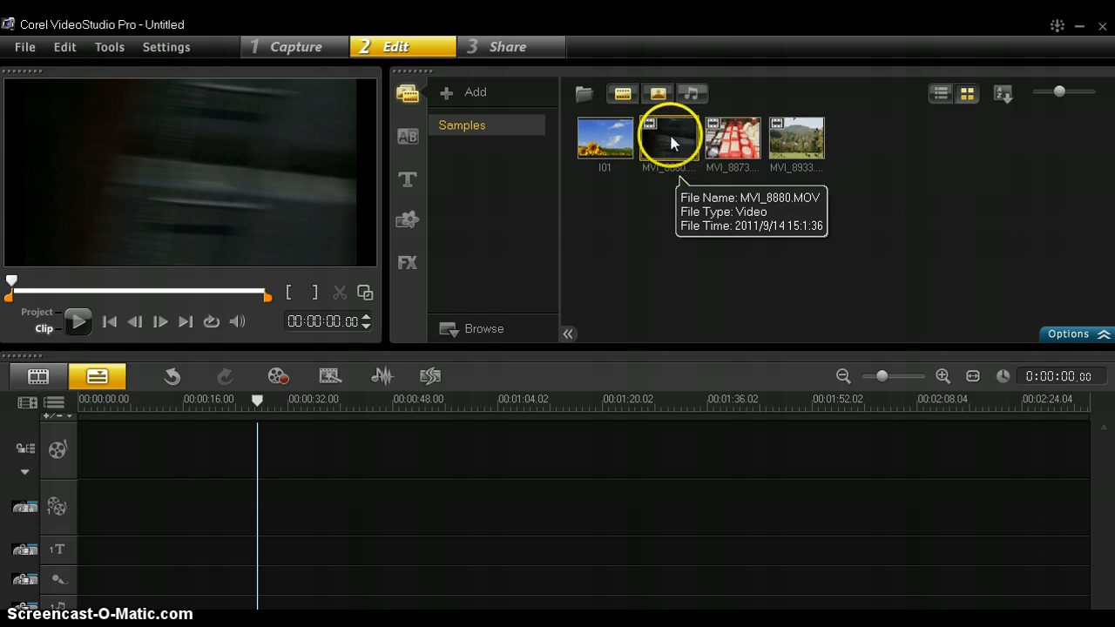
Step: Place the clips MVI_8880.MOV and MVI_8873.MOV one after the other at the start of the main video track
left_click_drag(671, 137, 174, 437)
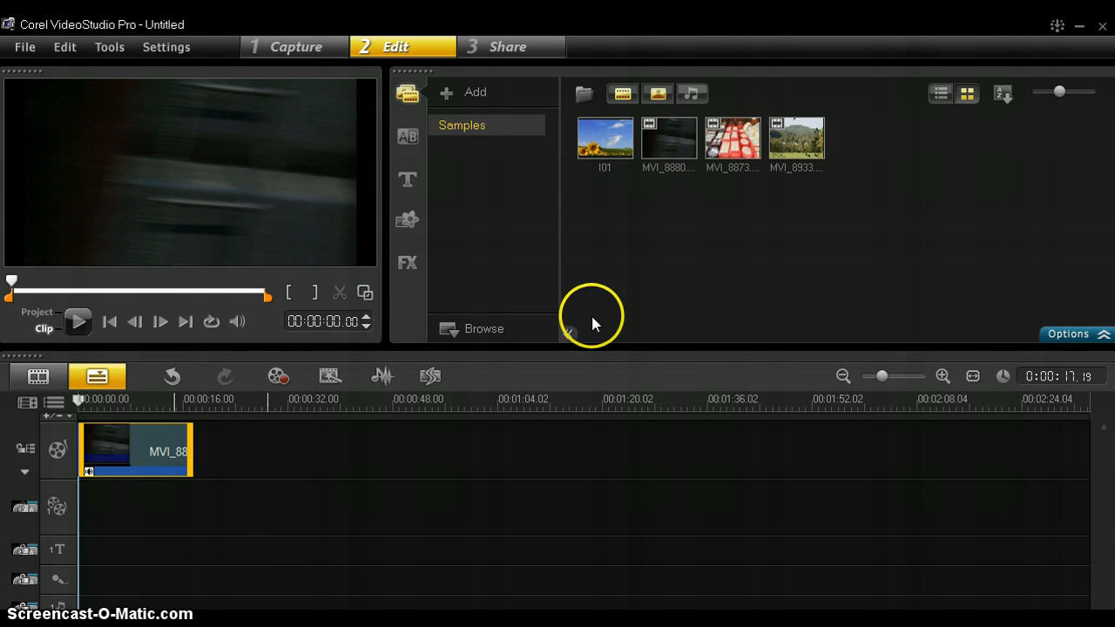
left_click(739, 138)
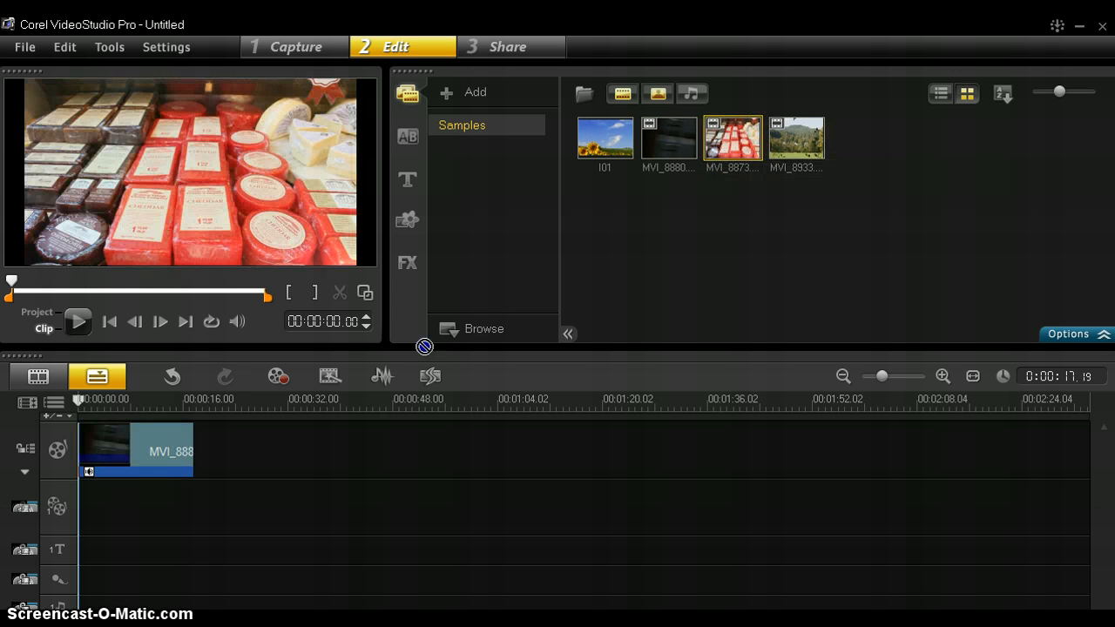
left_click_drag(310, 422, 199, 439)
Step: Play the project from about 16 seconds to preview the cut between the two clips
left_click(183, 399)
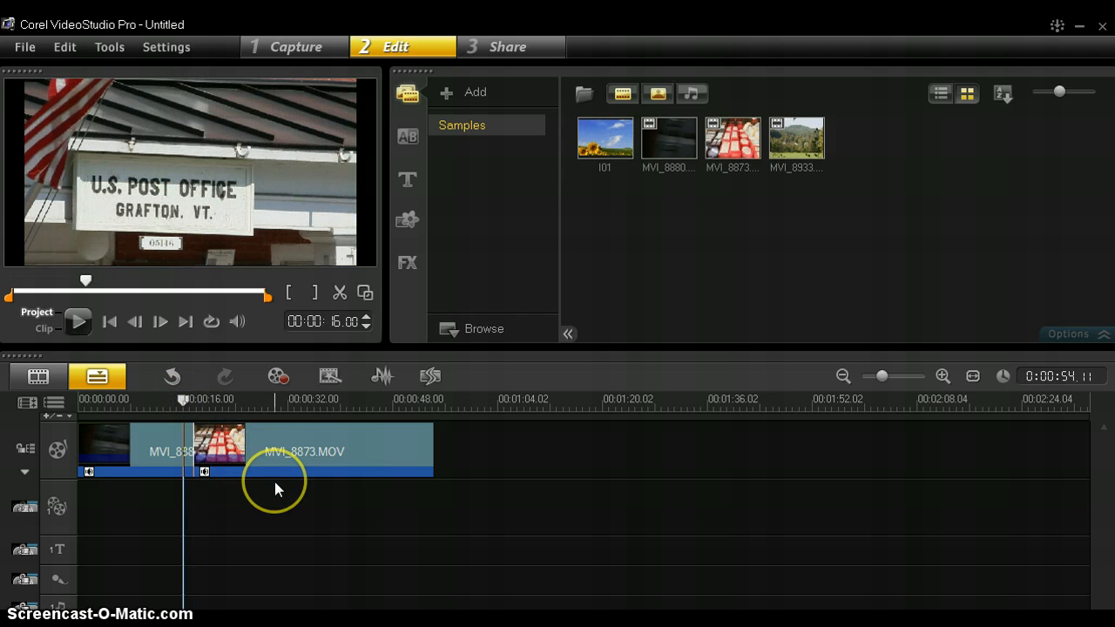
key("space")
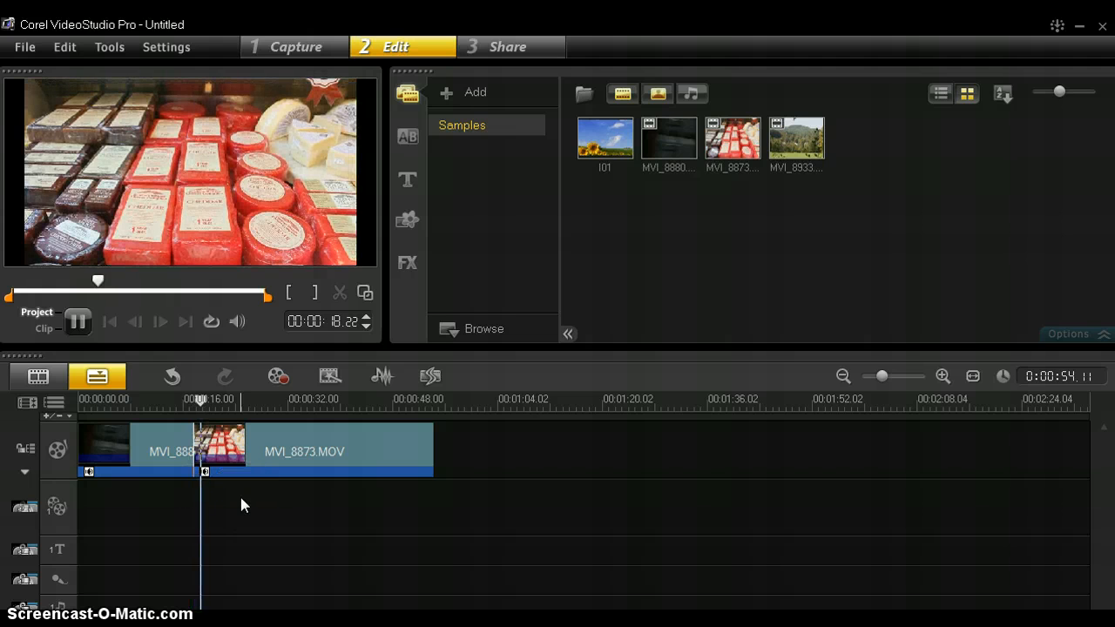
left_click(305, 338)
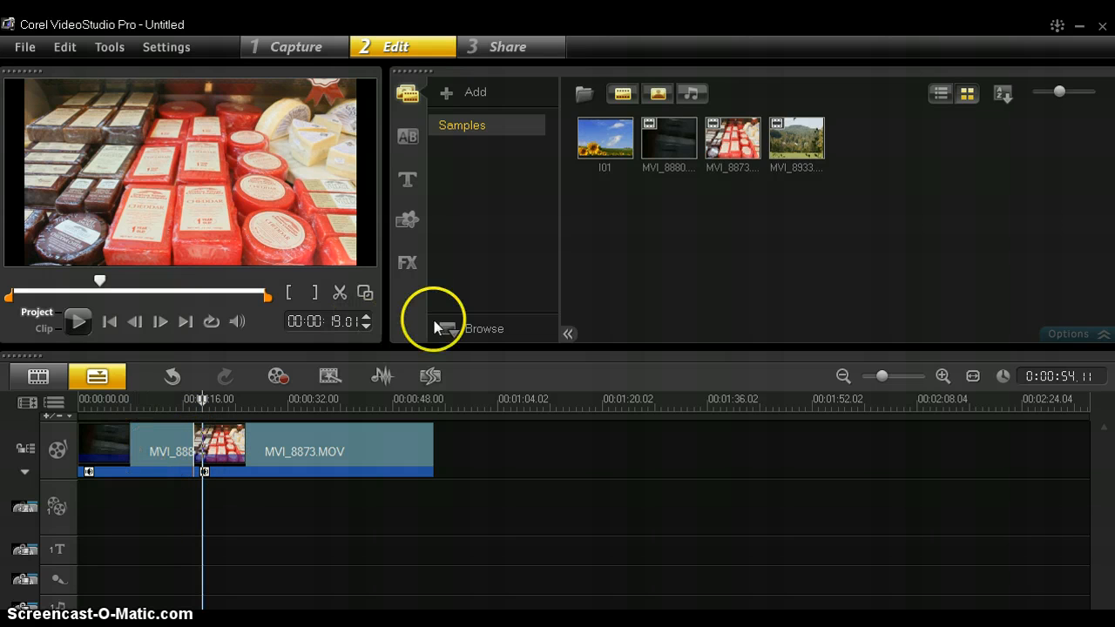
Step: Open the transition library, browse all transitions and show the My Favorites category
left_click(408, 139)
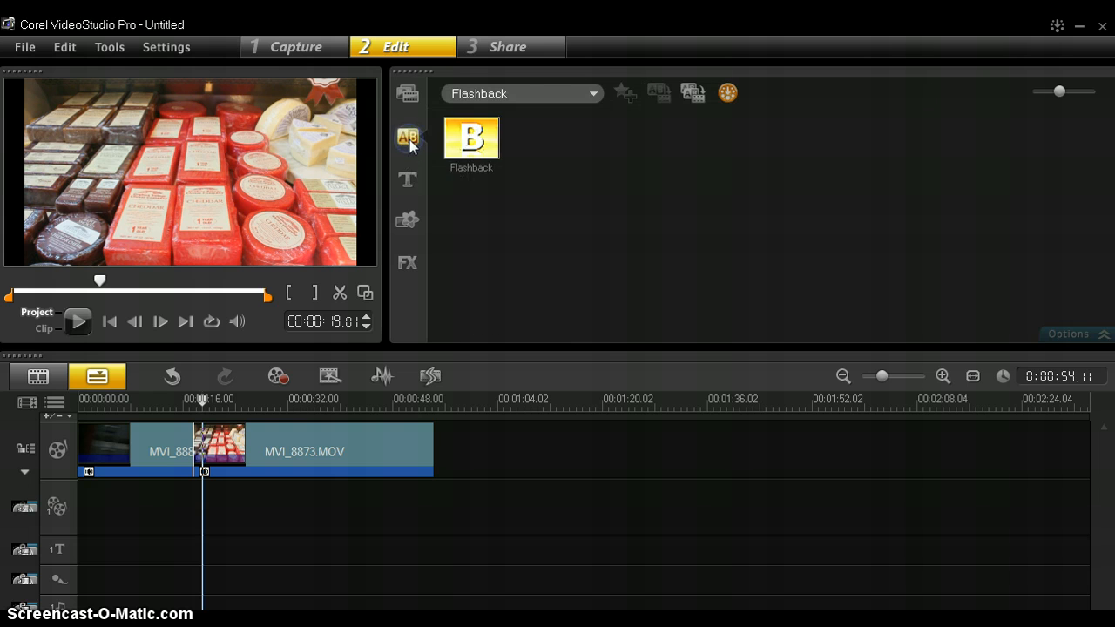
left_click(595, 94)
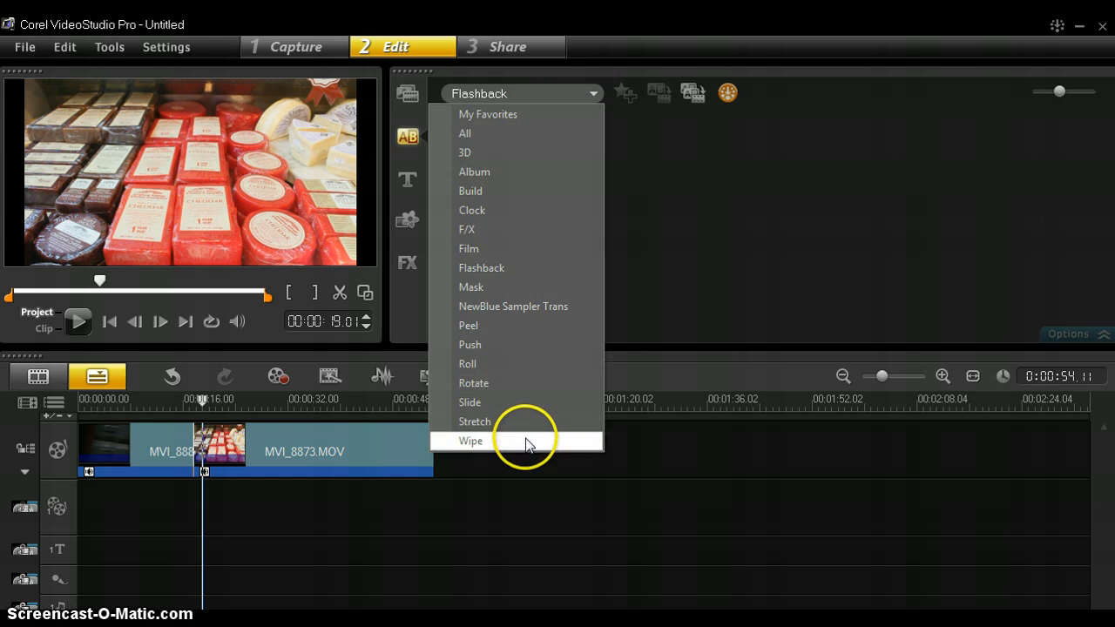
left_click(503, 134)
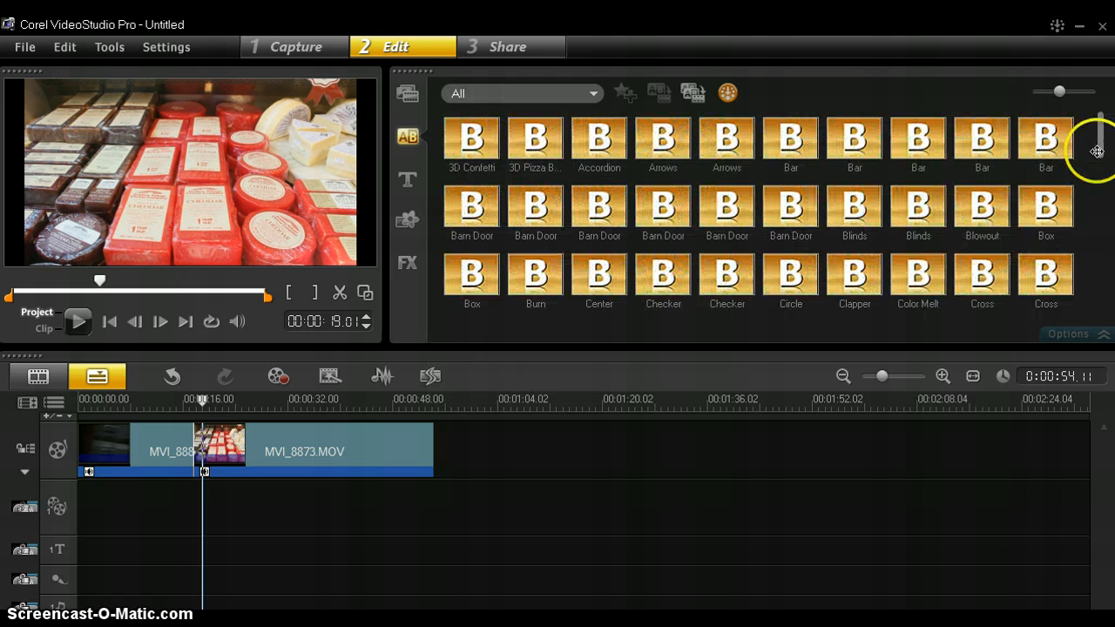
mouse_move(1102, 147)
left_mouse_down()
mouse_move(1099, 289)
mouse_move(1105, 137)
left_mouse_up()
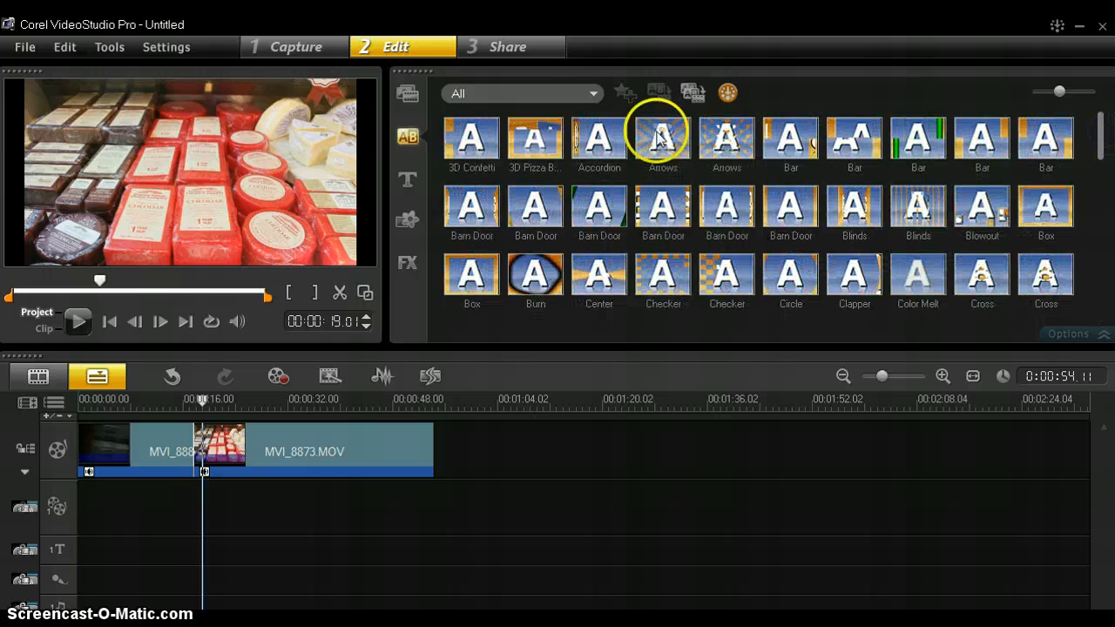
left_click(592, 93)
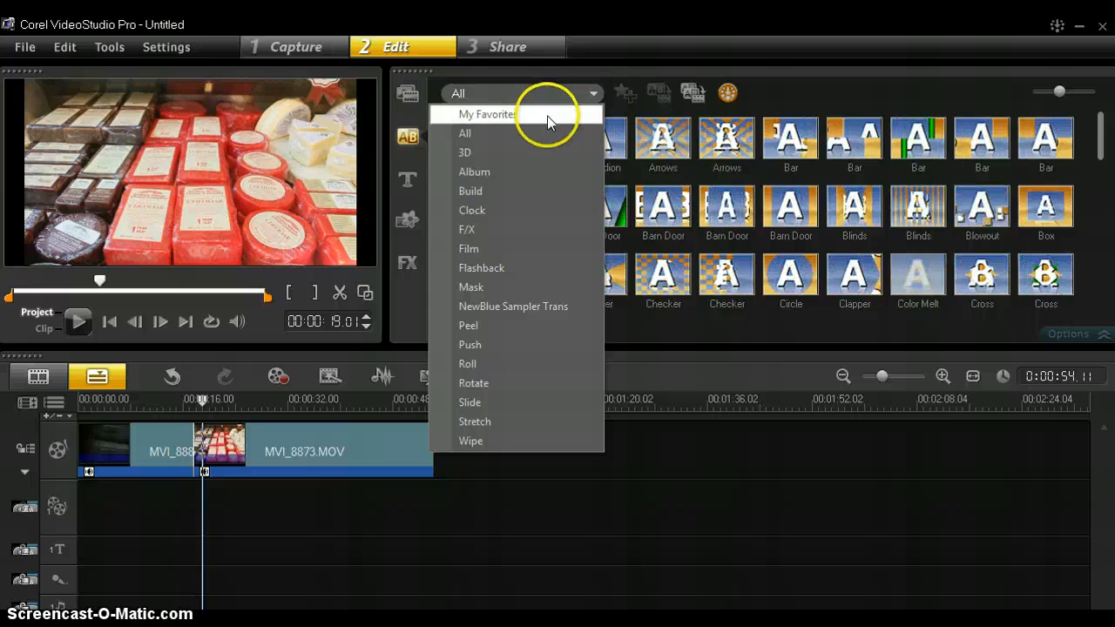
left_click(547, 114)
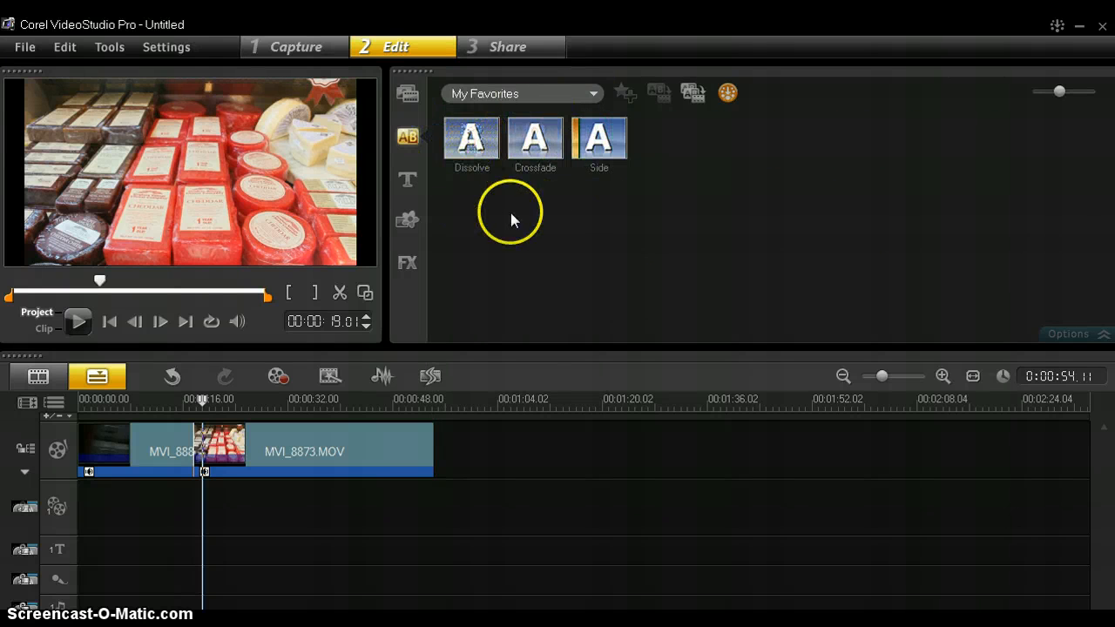
Step: Insert the Crossfade transition between MVI_8880.MOV and MVI_8873.MOV on the video track
left_click(534, 135)
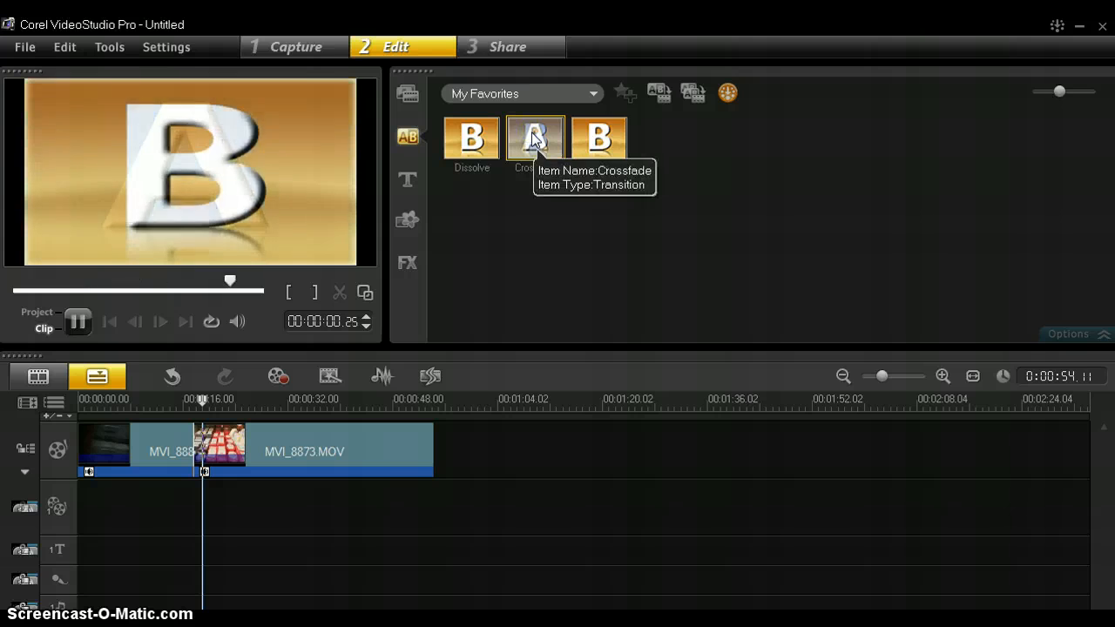
left_click(526, 204)
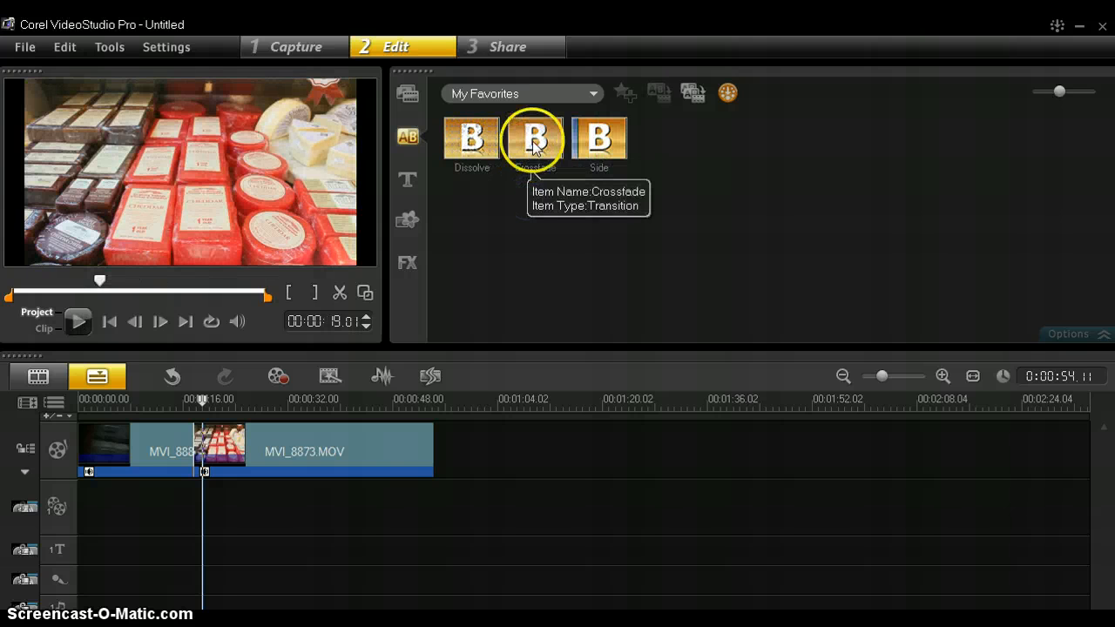
left_click_drag(535, 147, 481, 223)
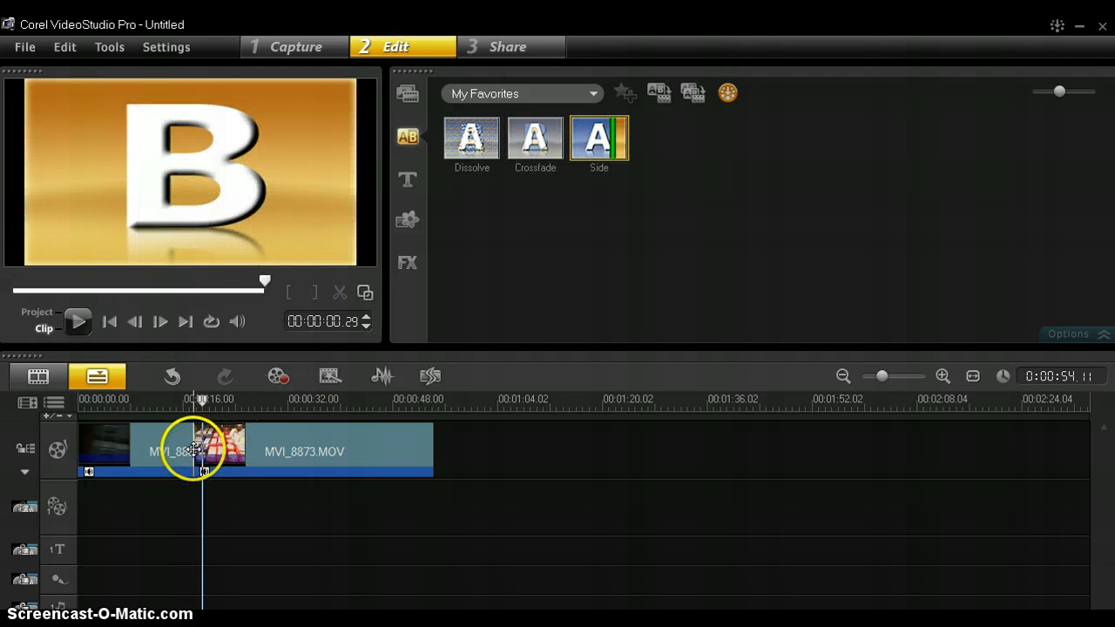
left_click(521, 254)
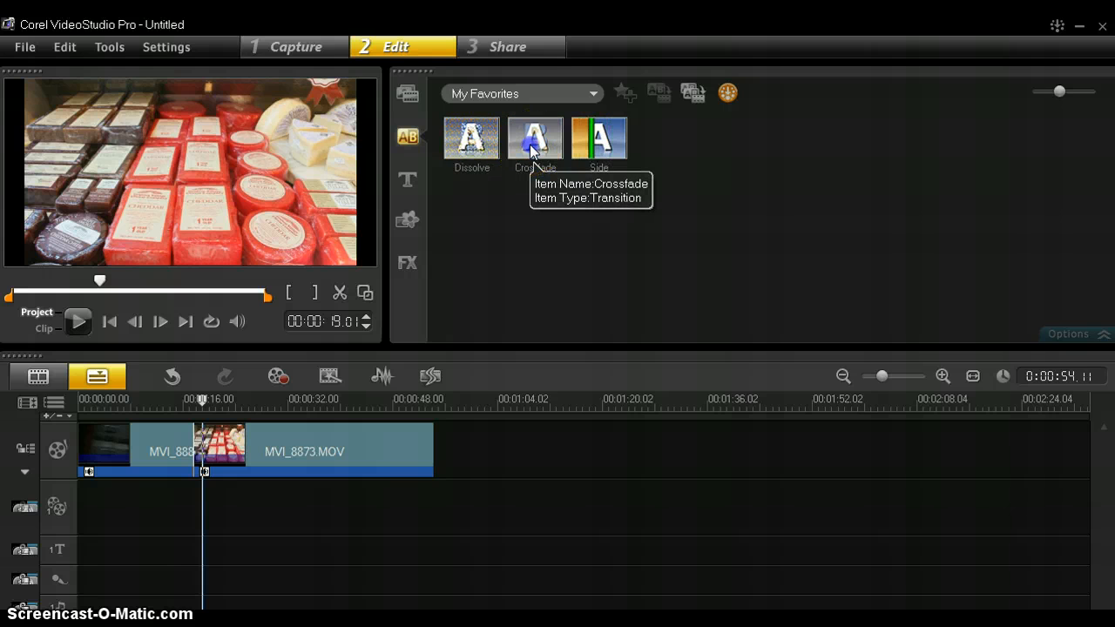
left_click_drag(532, 150, 197, 440)
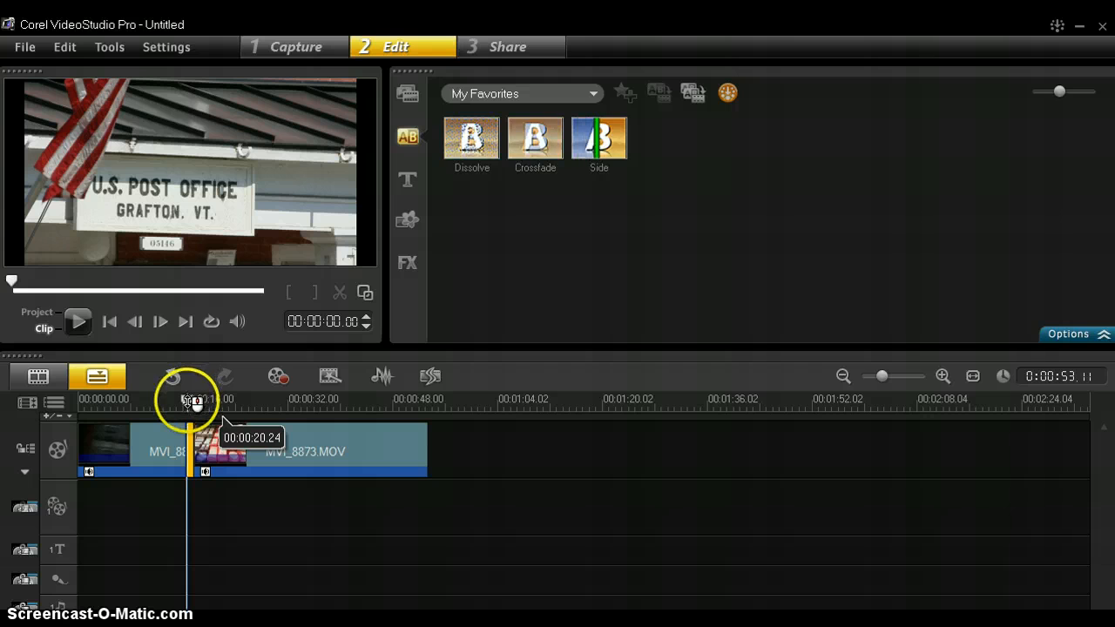
Step: Play and scrub the timeline from about 16 seconds to preview the crossfade between the two clips
left_click_drag(193, 401, 183, 402)
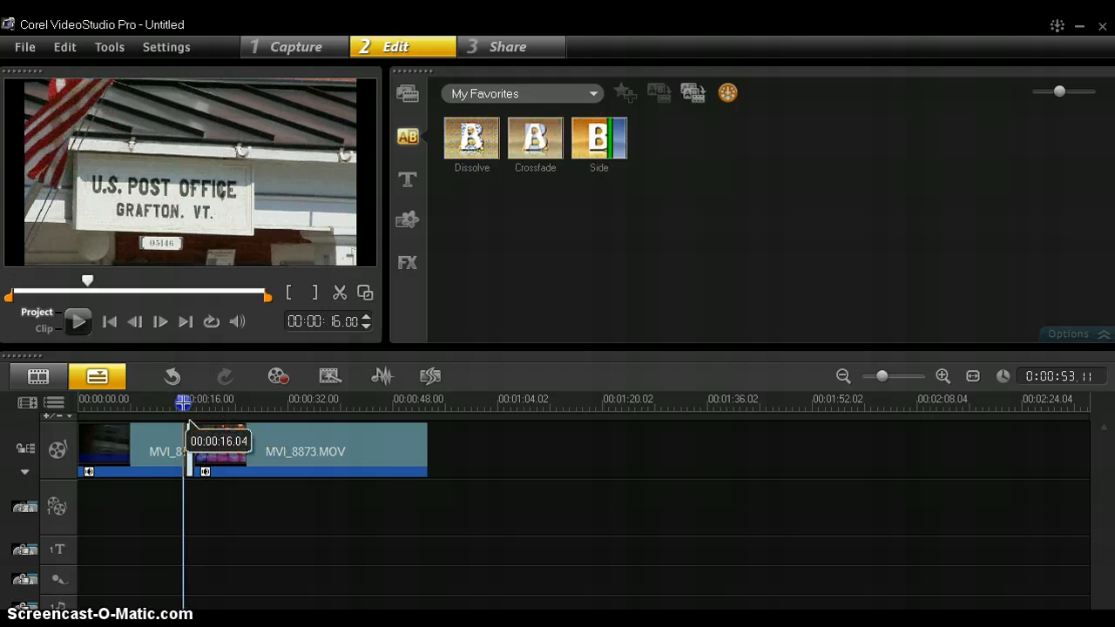
left_click(183, 400)
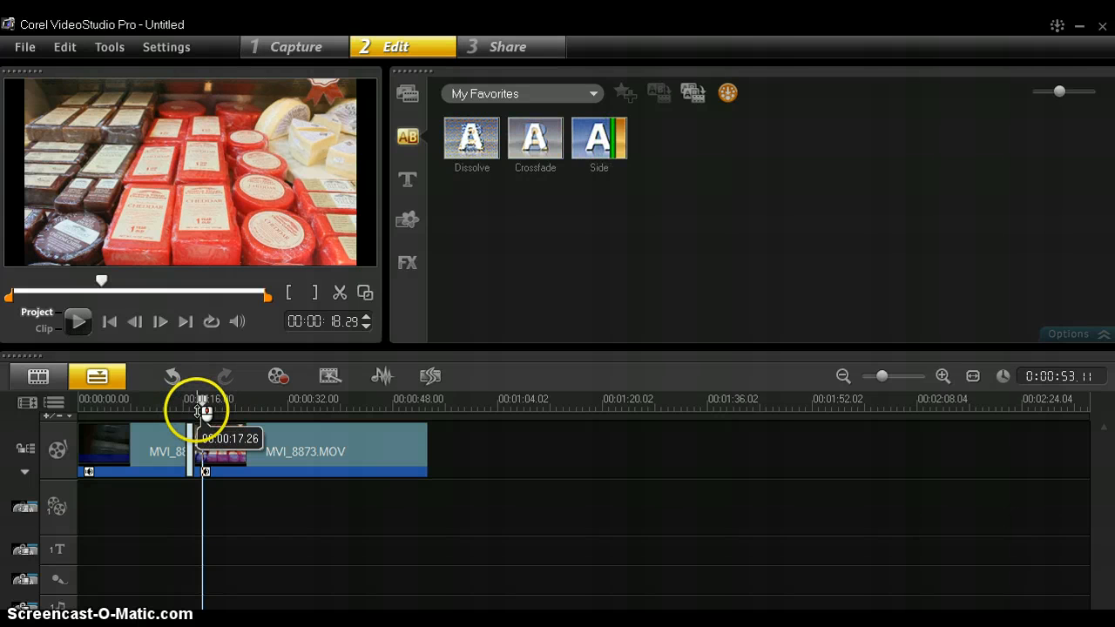
mouse_move(201, 410)
left_mouse_down()
mouse_move(209, 442)
mouse_move(204, 398)
mouse_move(190, 403)
left_mouse_up()
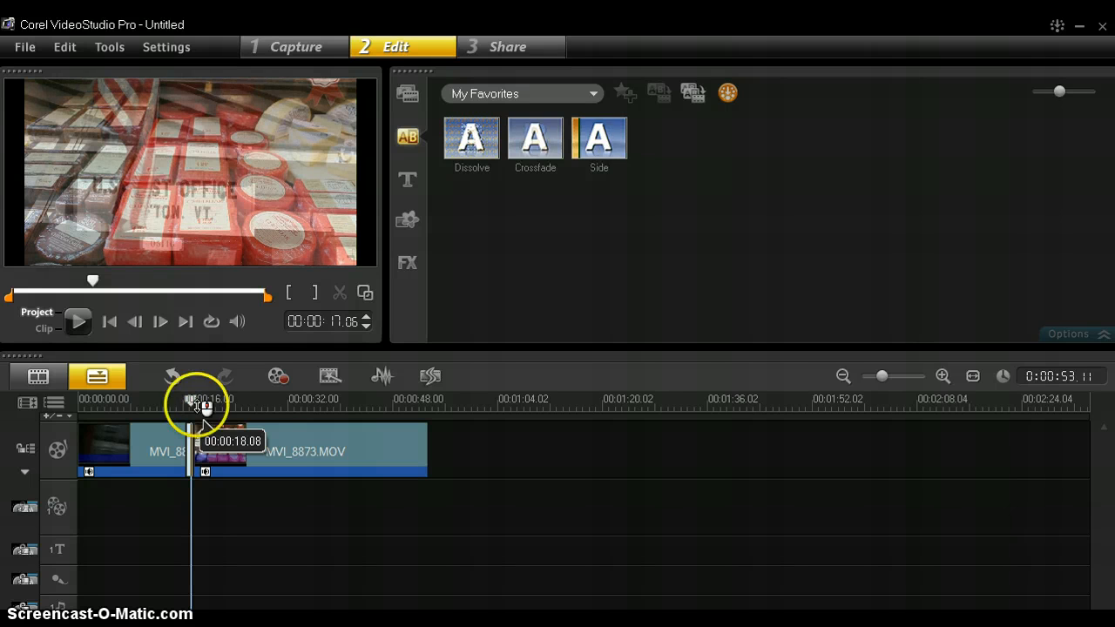
Step: Lengthen the crossfade to about 5 seconds by extending its start back to about 12.5 seconds on the timeline
left_click(943, 376)
left_click(943, 376)
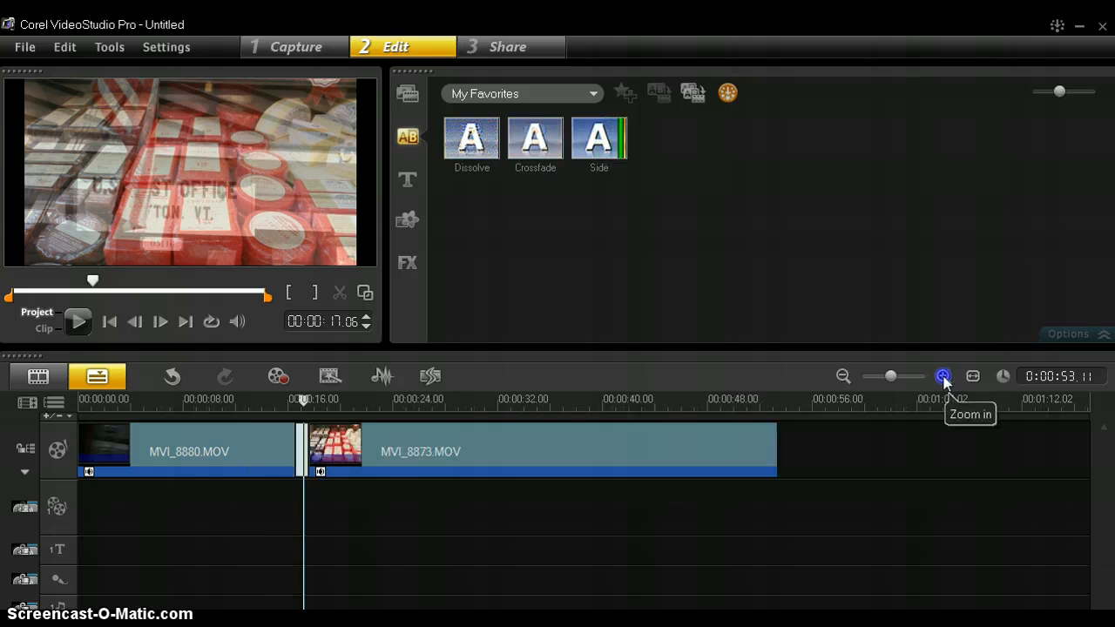
left_click(943, 377)
left_click(944, 377)
left_click(944, 377)
left_click(967, 443)
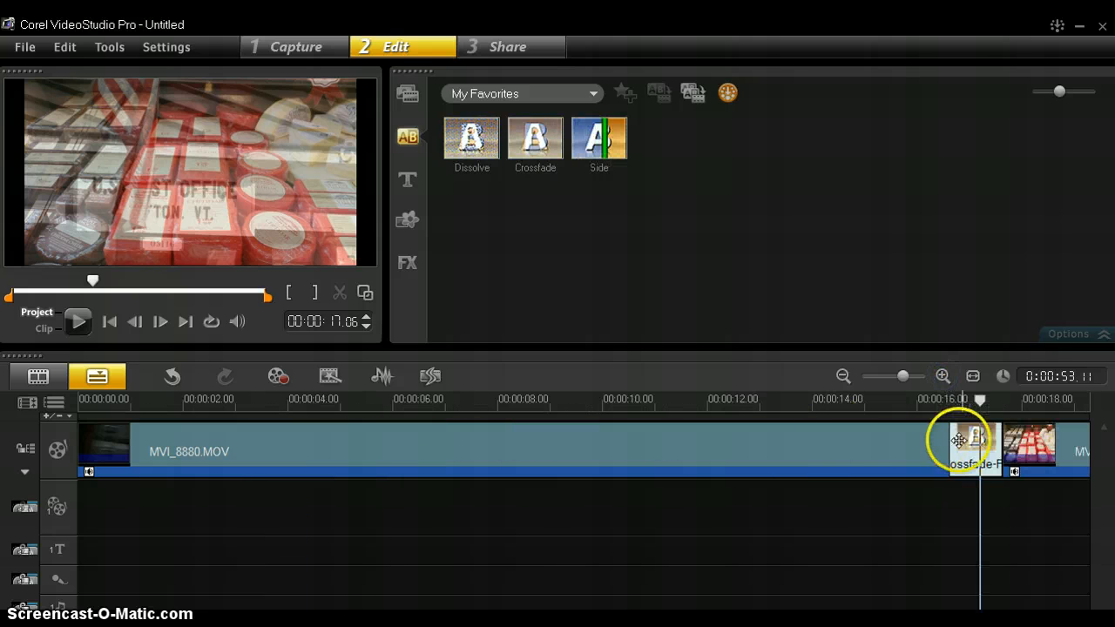
left_click(978, 451)
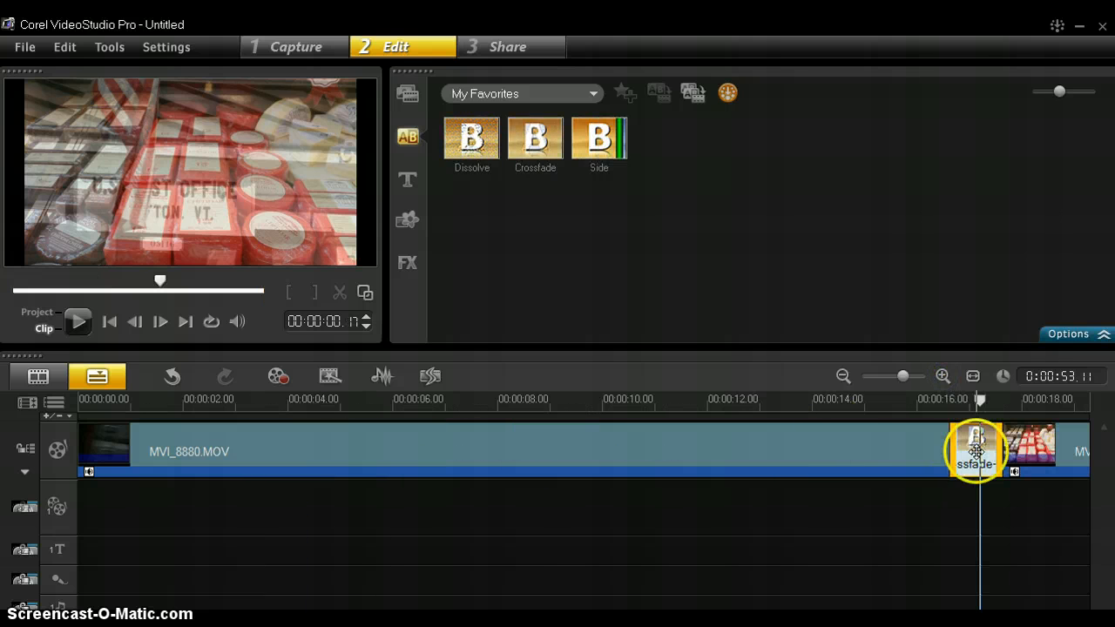
left_click_drag(949, 446, 812, 447)
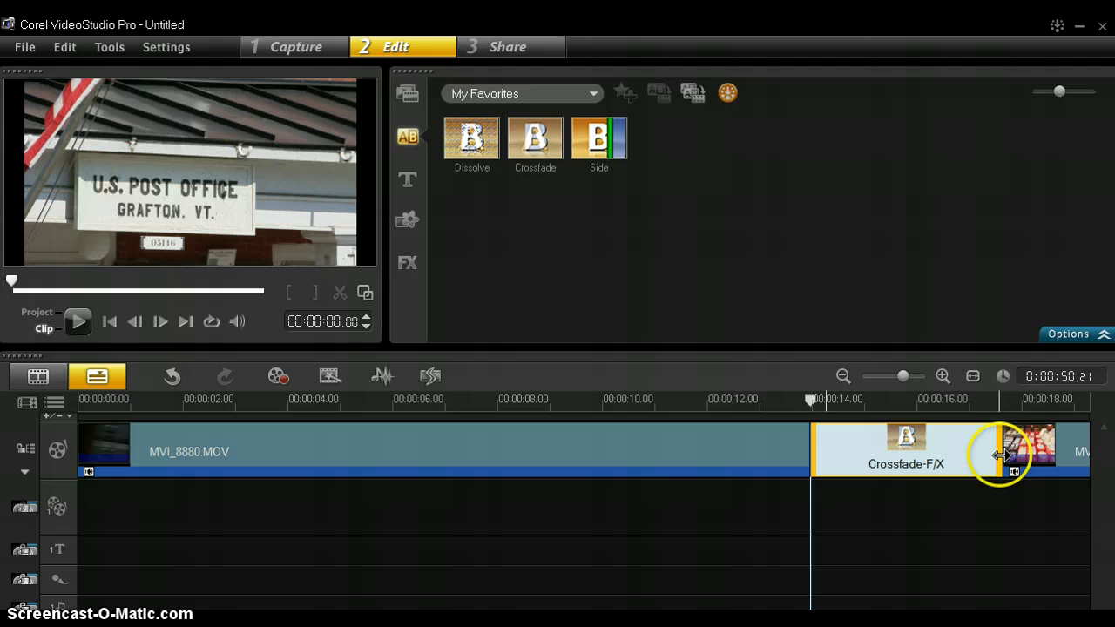
left_click_drag(1000, 453, 1078, 446)
Step: Play the project from about 12 seconds to preview the lengthened crossfade
left_click_drag(811, 401, 719, 403)
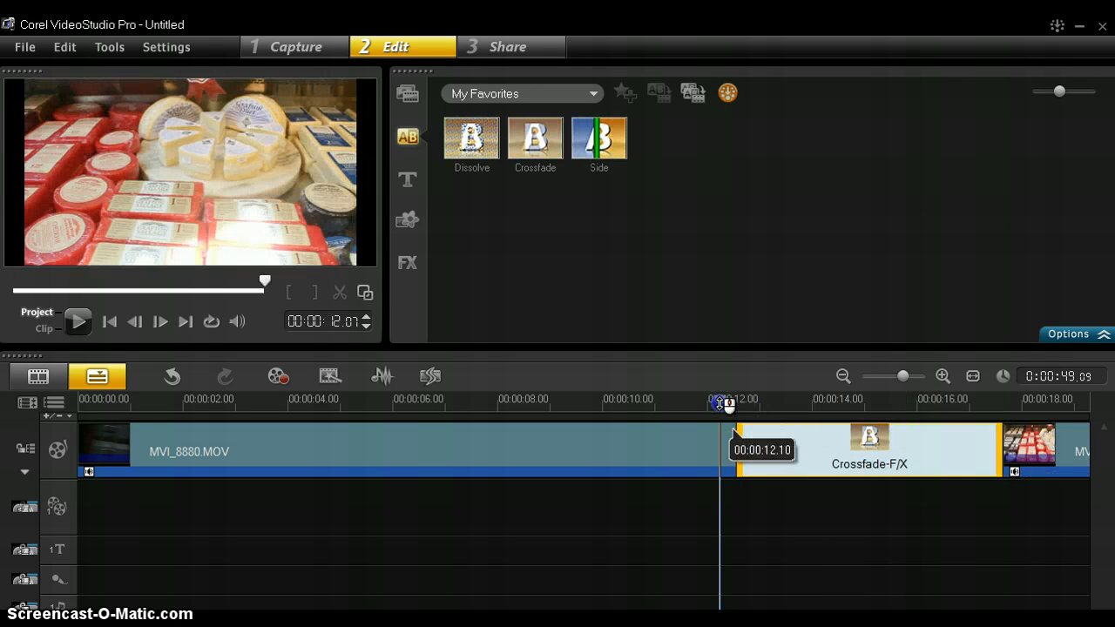
left_click(721, 402)
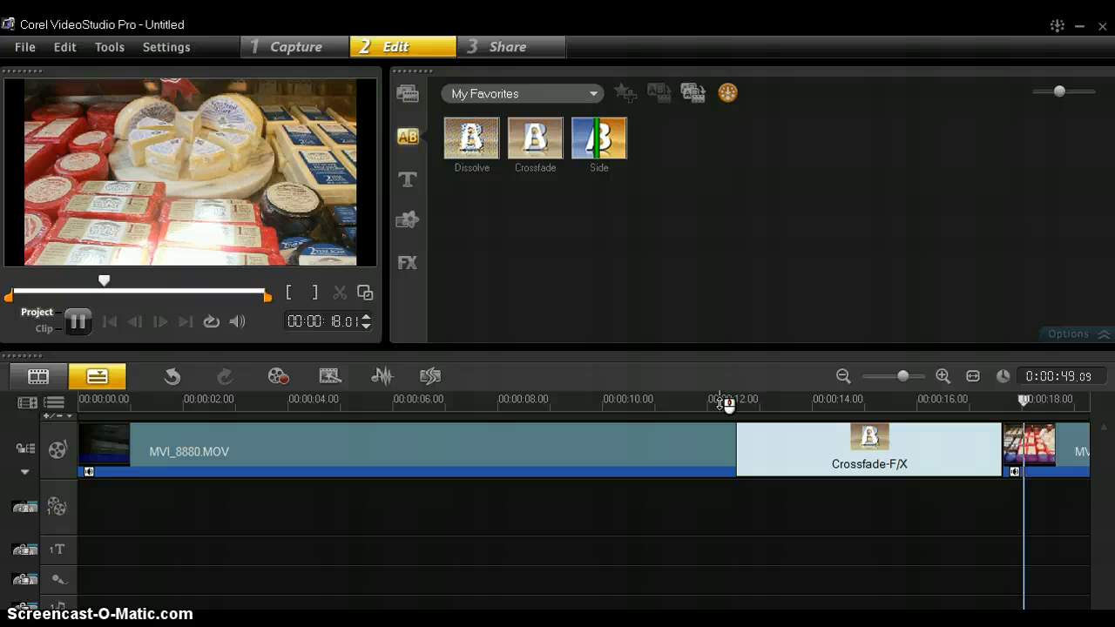
left_click_drag(766, 440, 821, 455)
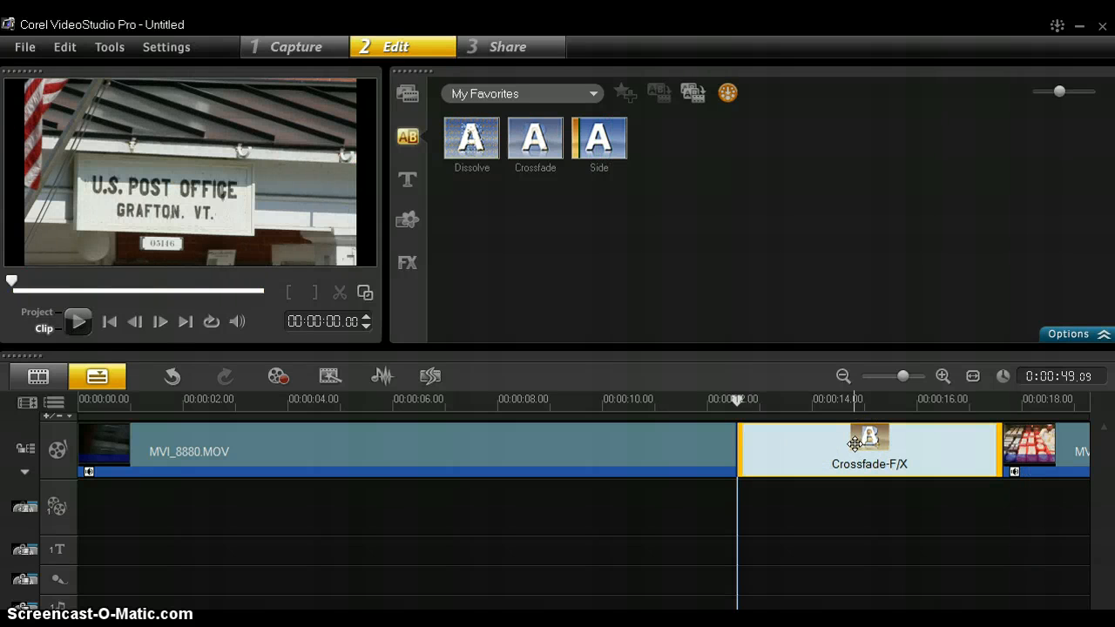
Step: Add the media library clip MVI_8933.MOV to the overlay track at about 23 seconds
left_click(844, 376)
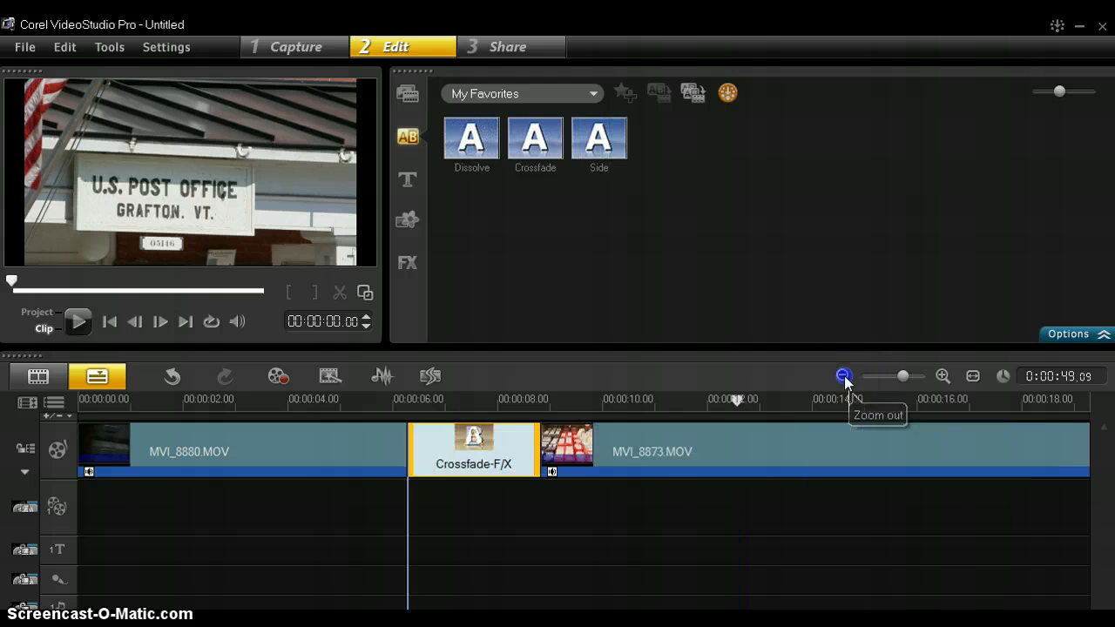
left_click(843, 376)
left_click(844, 377)
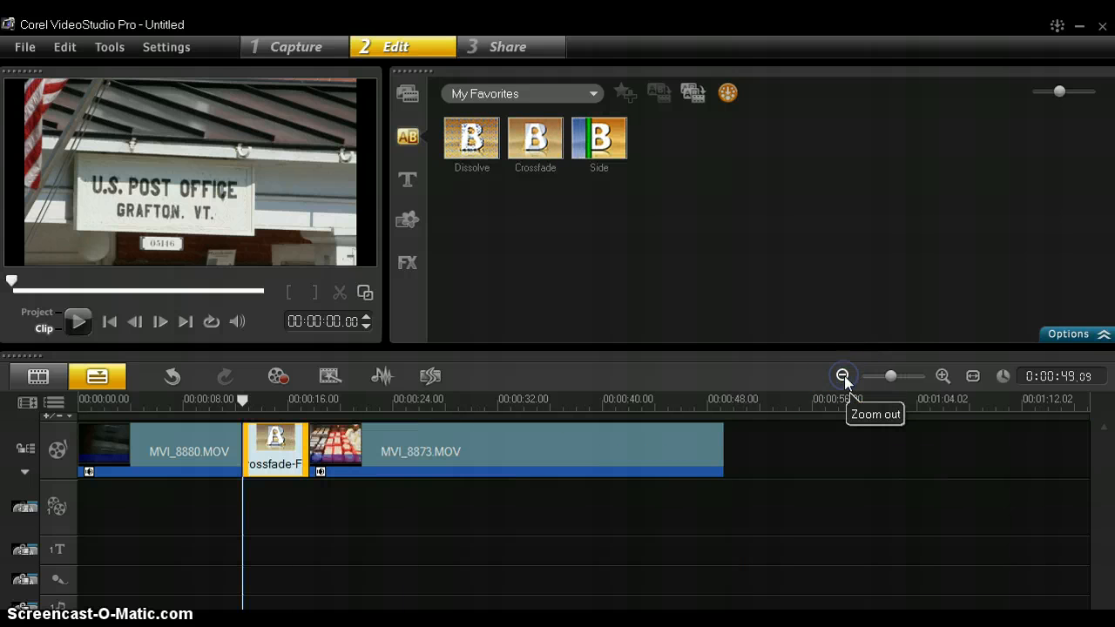
left_click(843, 377)
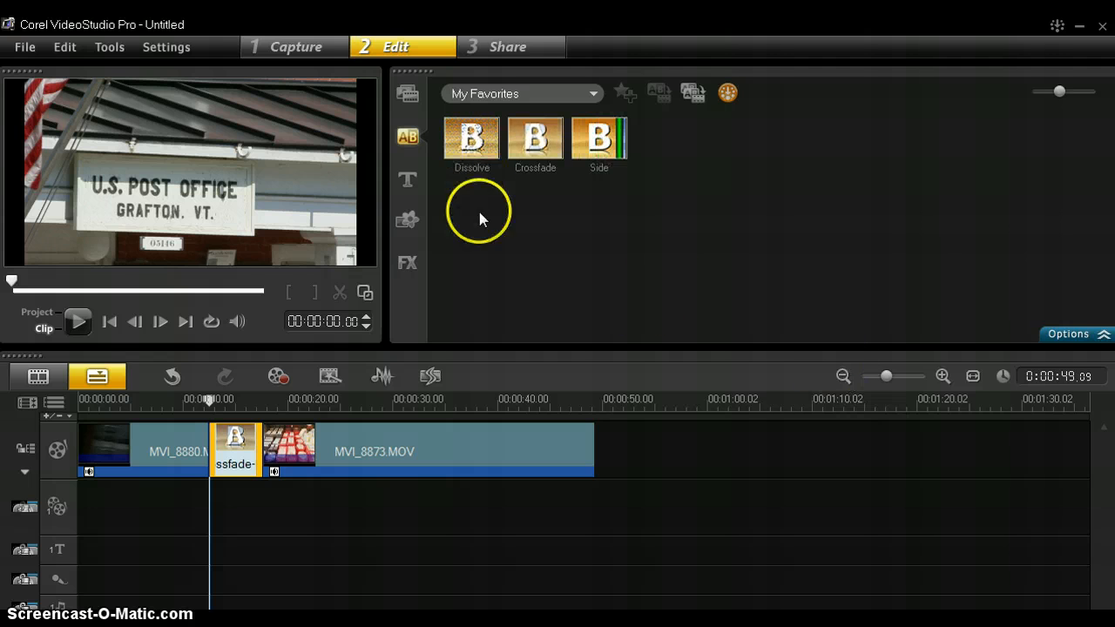
left_click(410, 96)
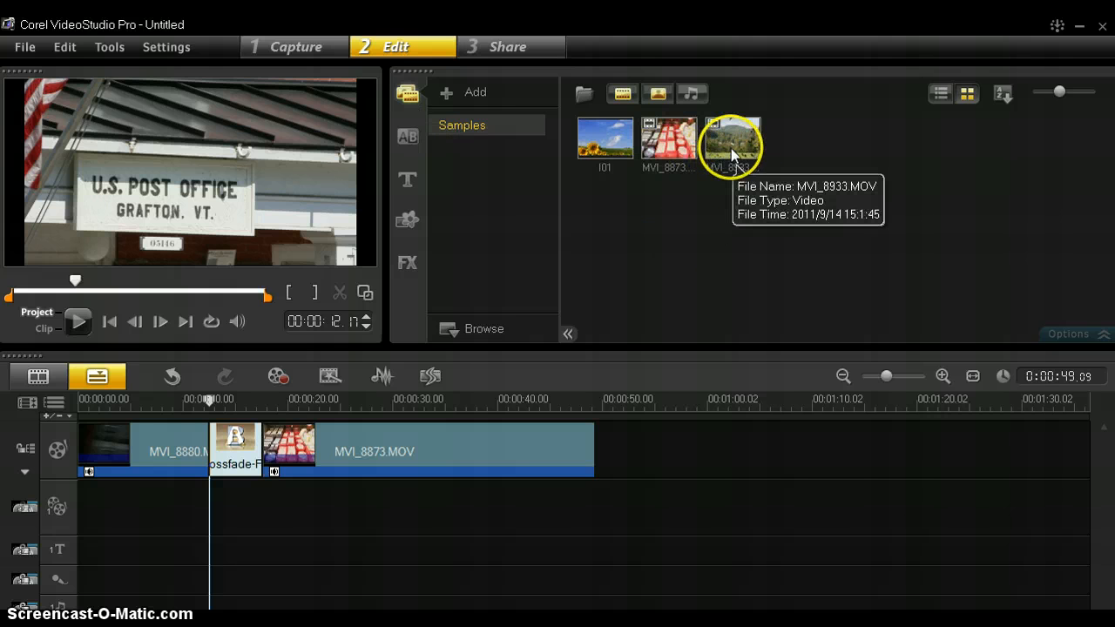
left_click_drag(728, 143, 721, 172)
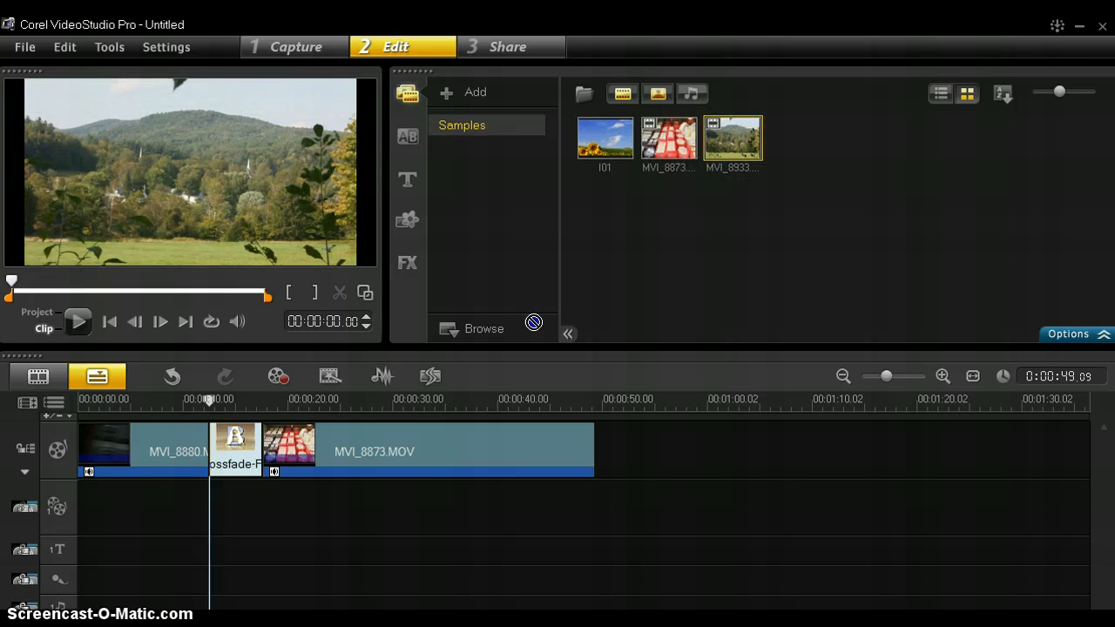
left_click_drag(534, 322, 320, 533)
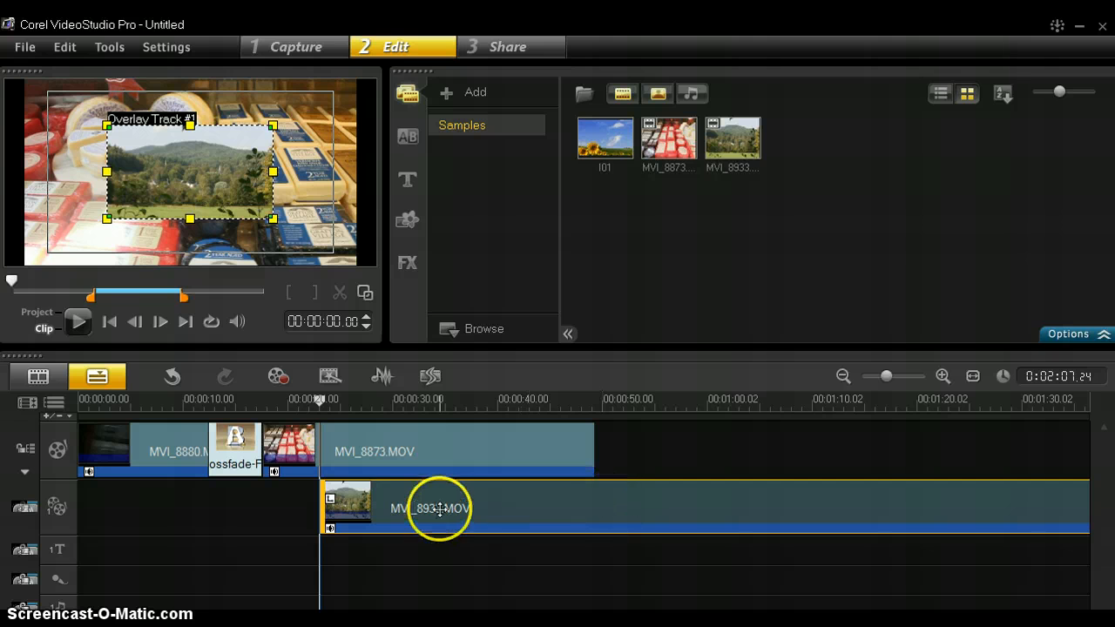
Step: Trim the overlay clip at both ends to about 6 seconds and position it at about 28 seconds, beneath MVI_8873.MOV
left_click_drag(321, 513, 941, 503)
left_click(1021, 505)
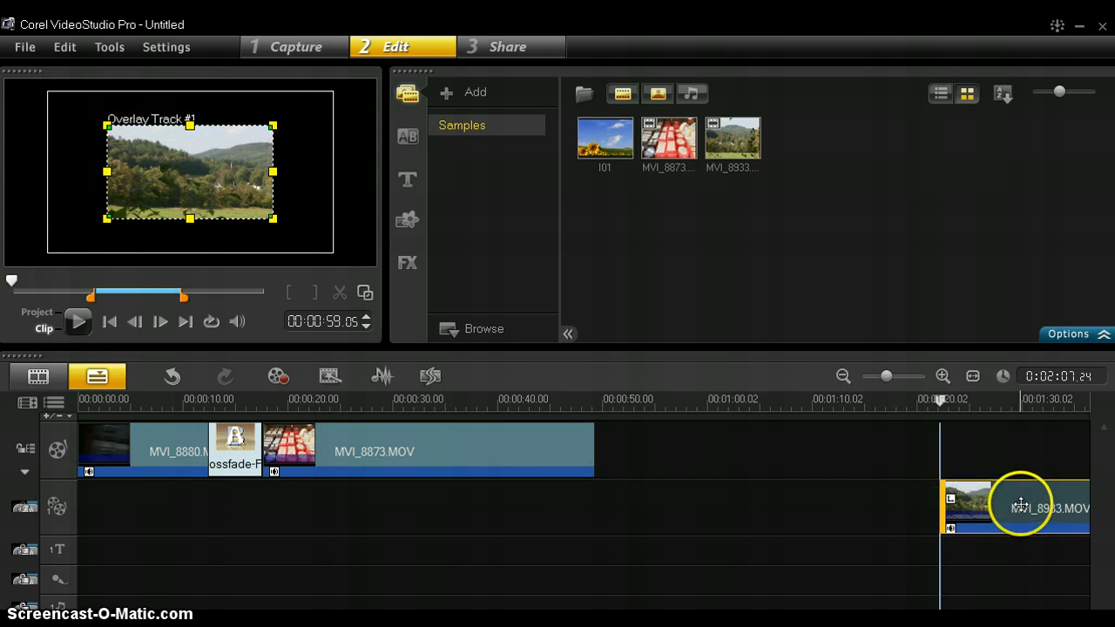
left_click_drag(1018, 505, 458, 519)
left_click(743, 521)
left_click_drag(855, 519, 443, 514)
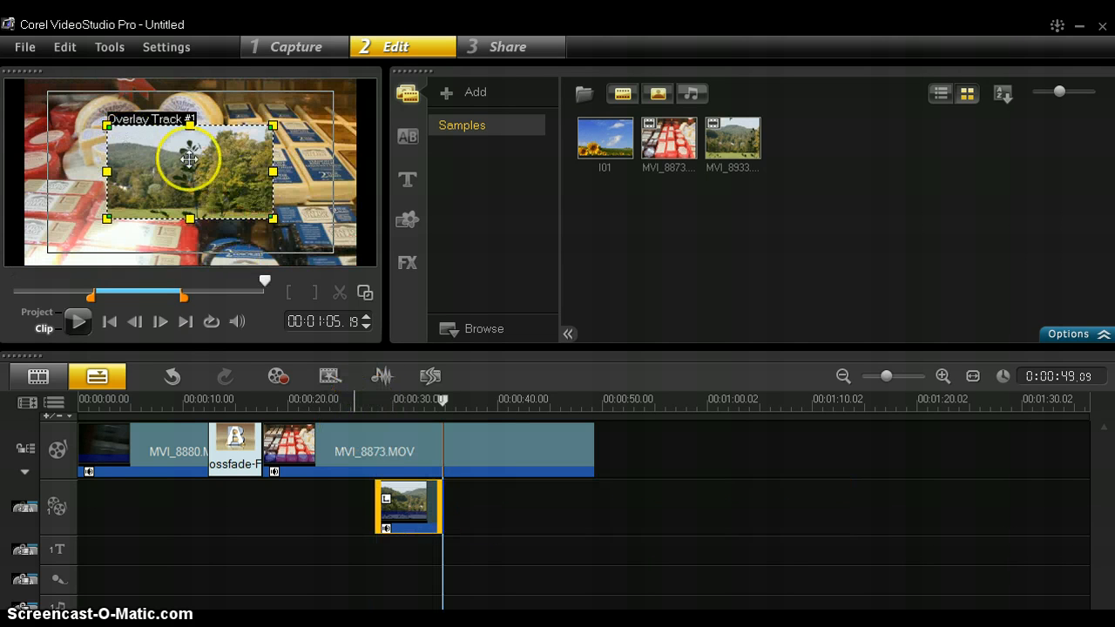
Step: Fit the overlay clip to the screen and play the project from about 27 seconds to preview it
right_click(188, 157)
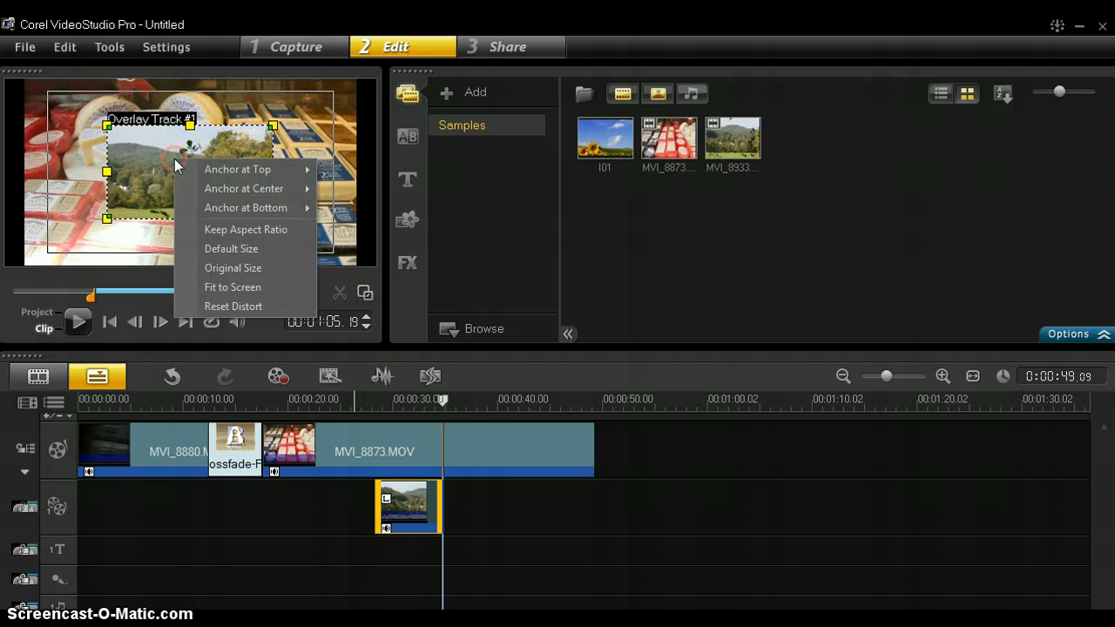
left_click(229, 286)
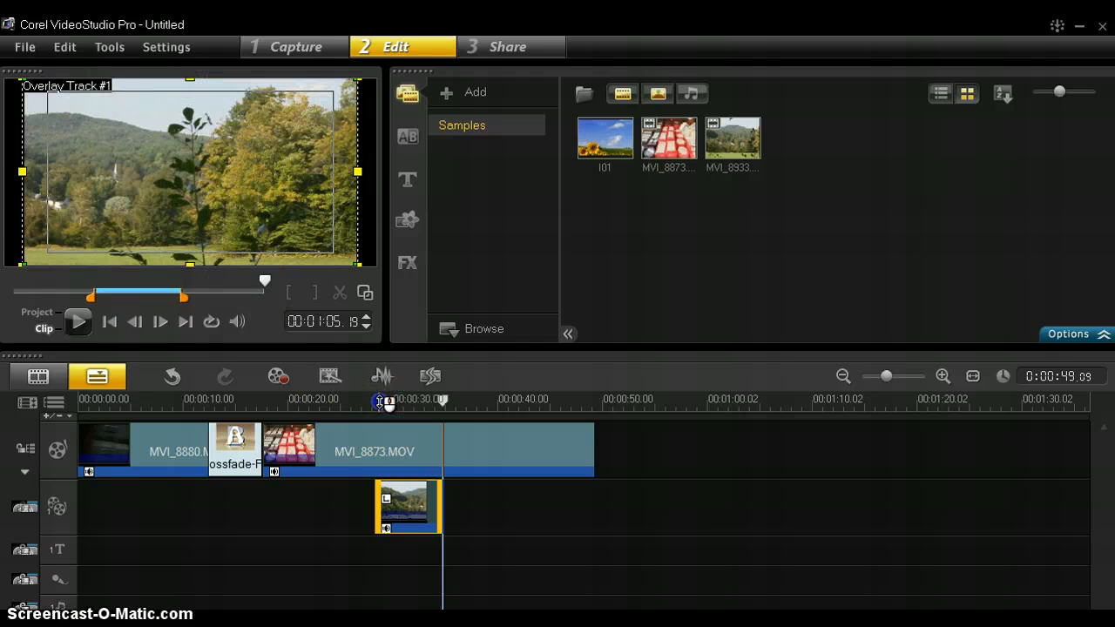
left_click(380, 400)
left_click_drag(380, 399, 364, 423)
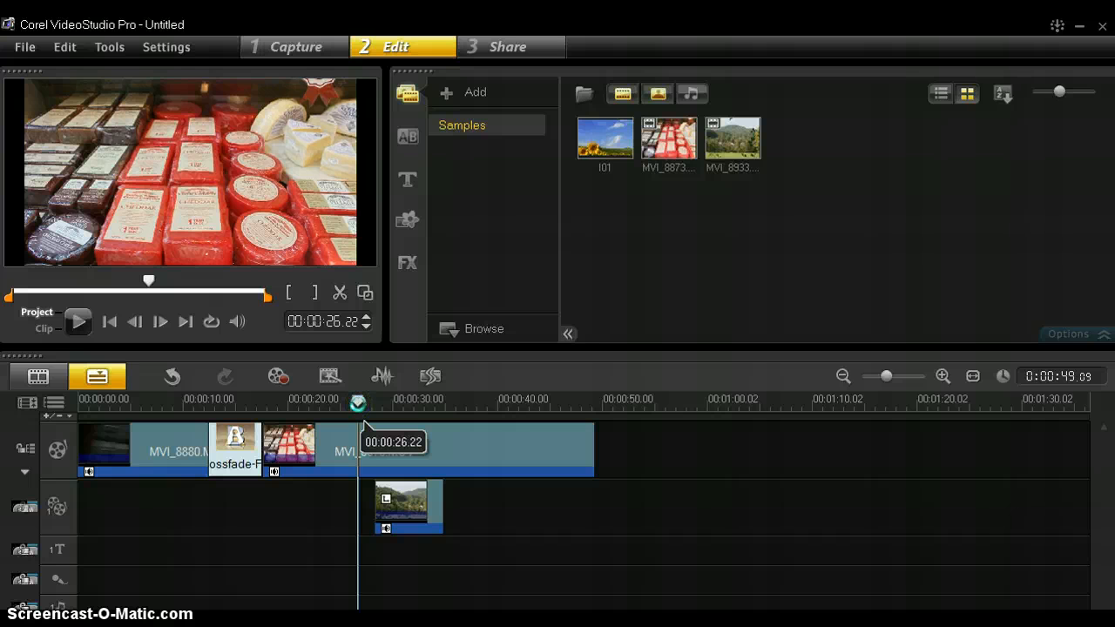
key("space")
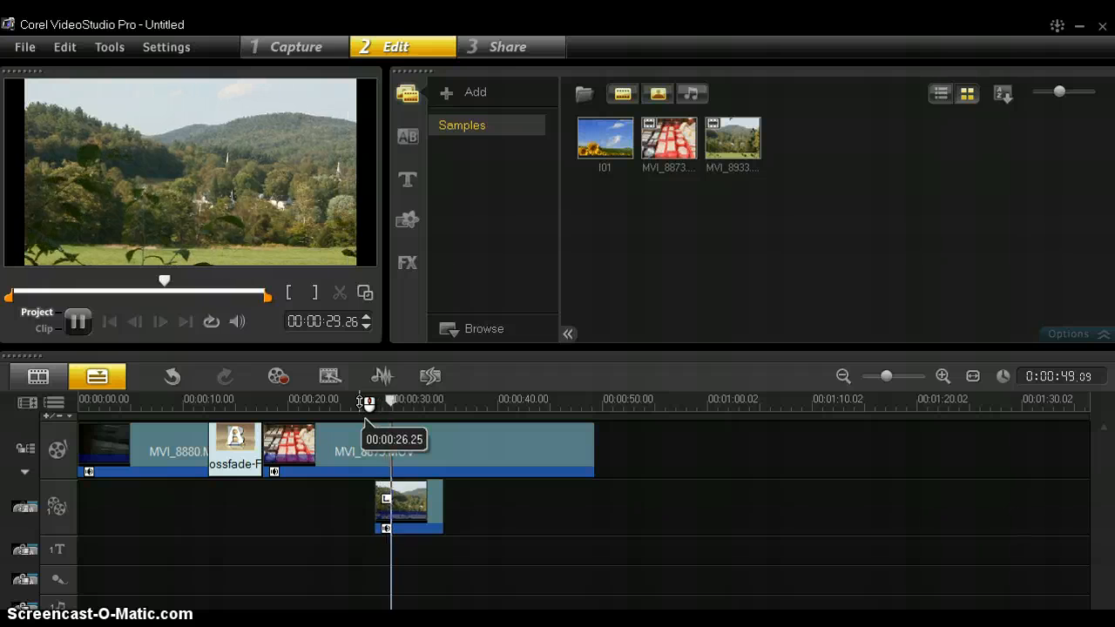
left_click(393, 400)
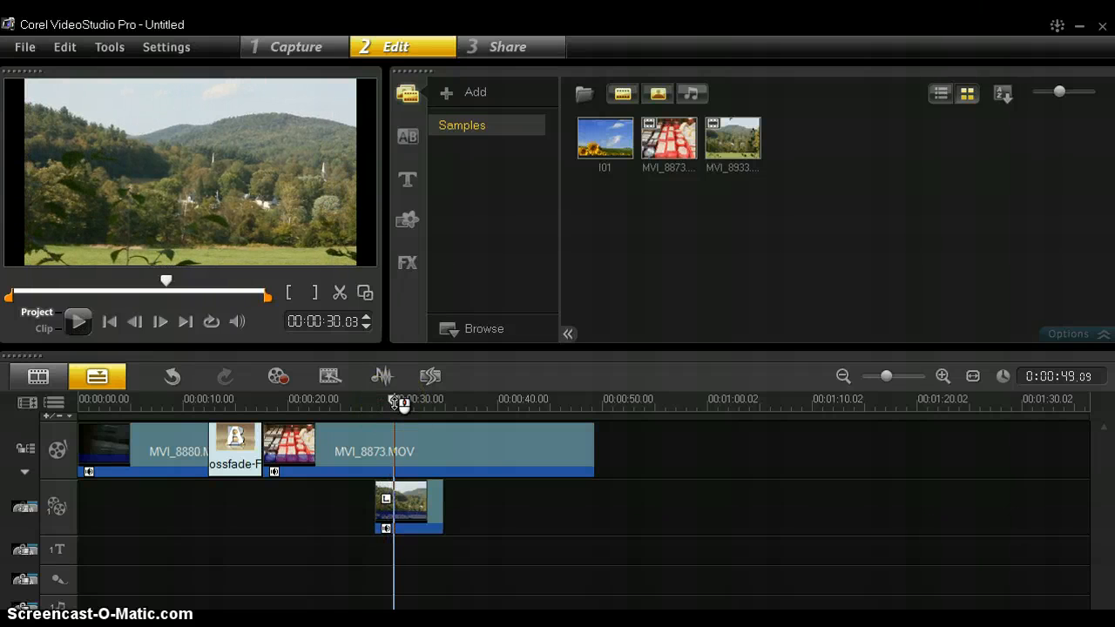
Step: Apply the Fade in motion effect to the overlay clip in its attribute options
left_click(411, 502)
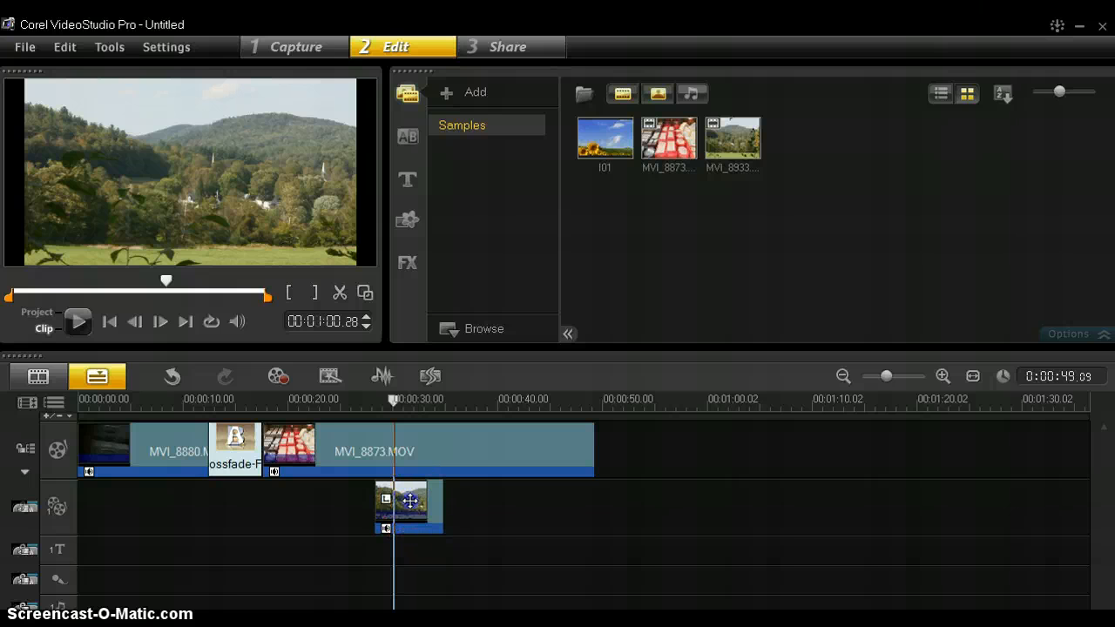
double_click(410, 501)
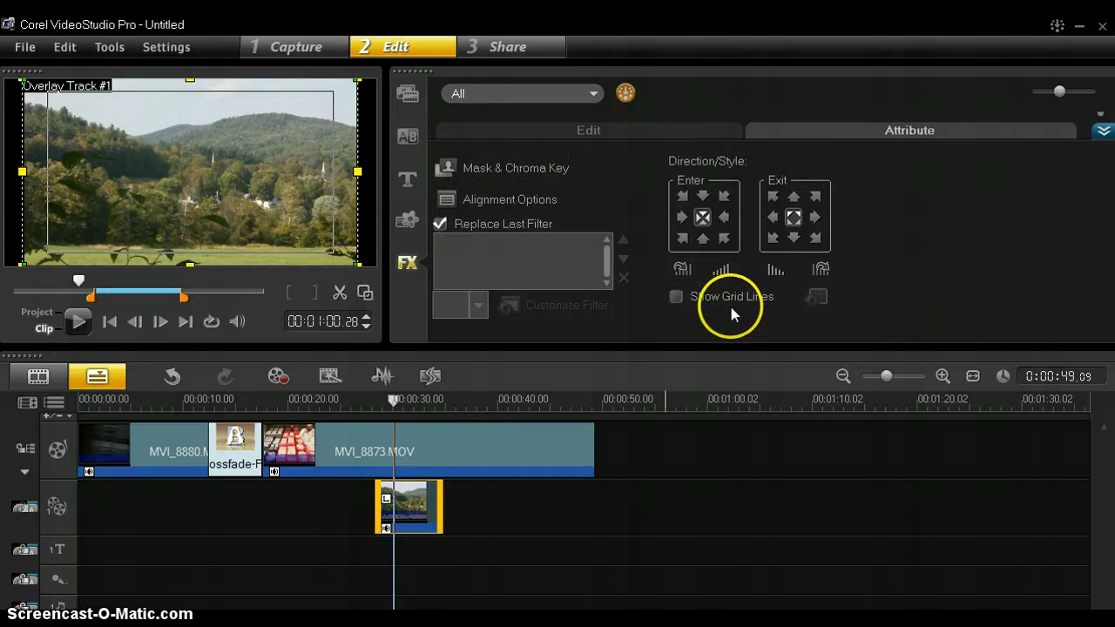
left_click(723, 217)
left_click(808, 239)
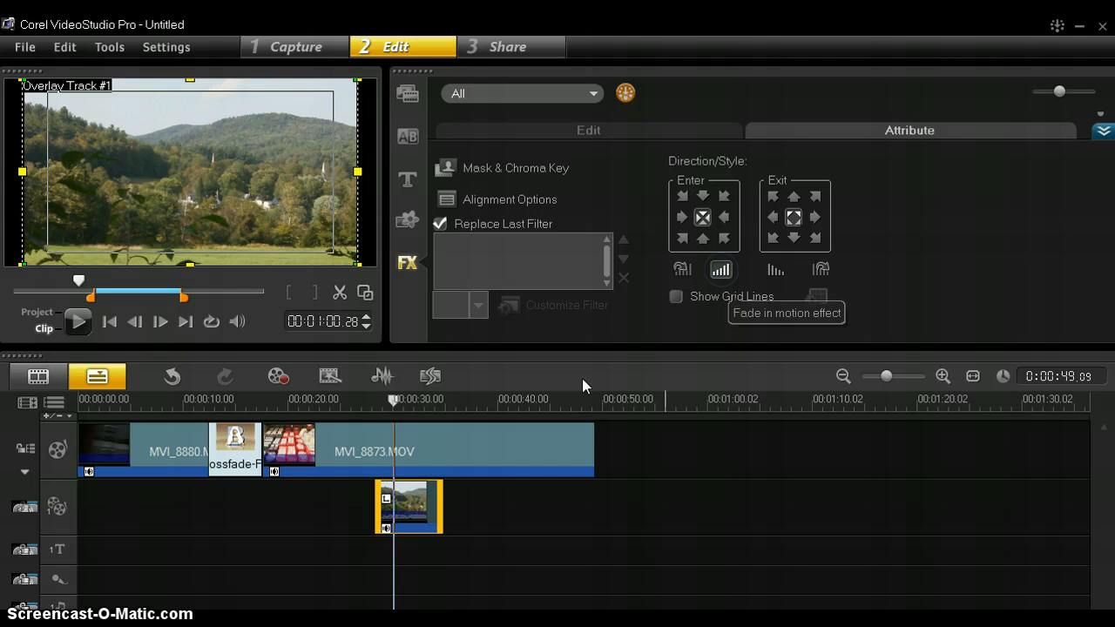
Step: Play the project from about 27 seconds to preview the overlay clip's fade-in
left_click_drag(397, 401, 363, 402)
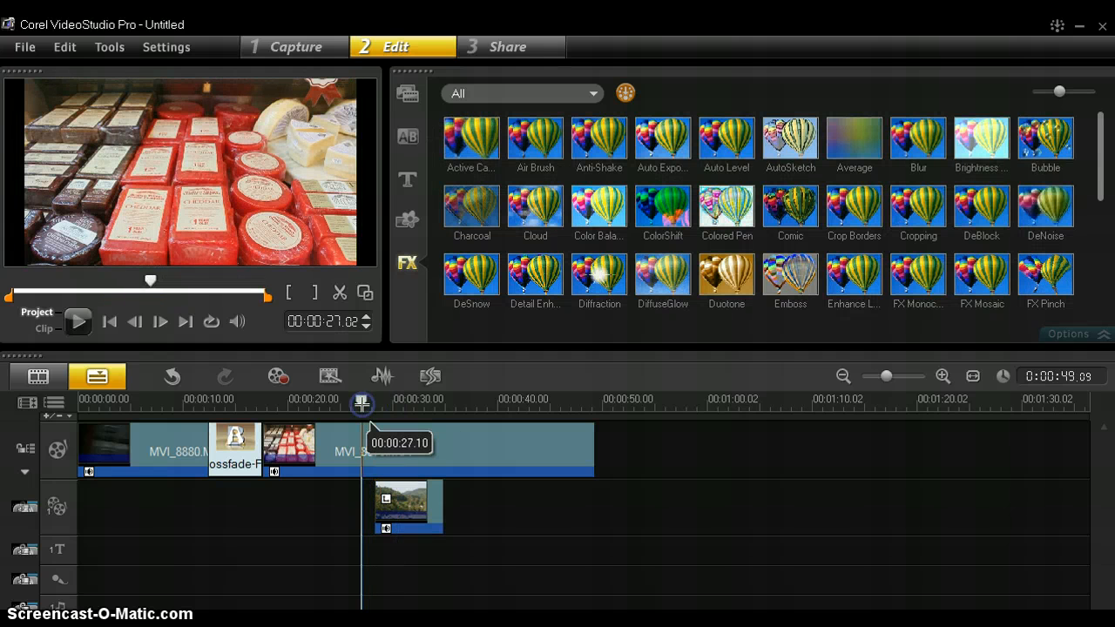
key("space")
left_click(360, 473)
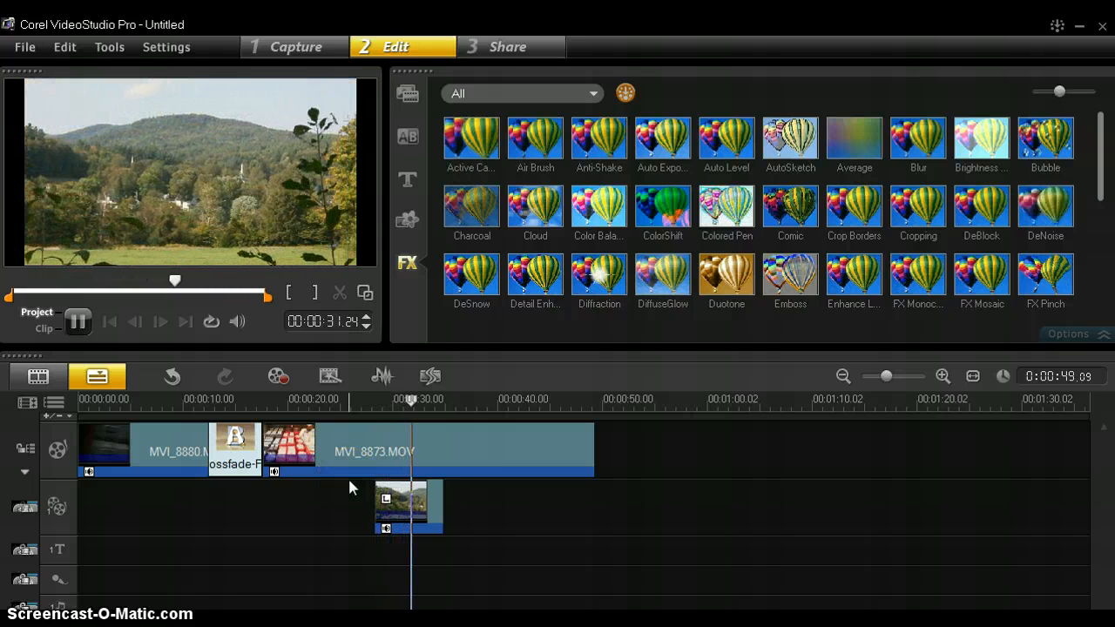
left_click(406, 506)
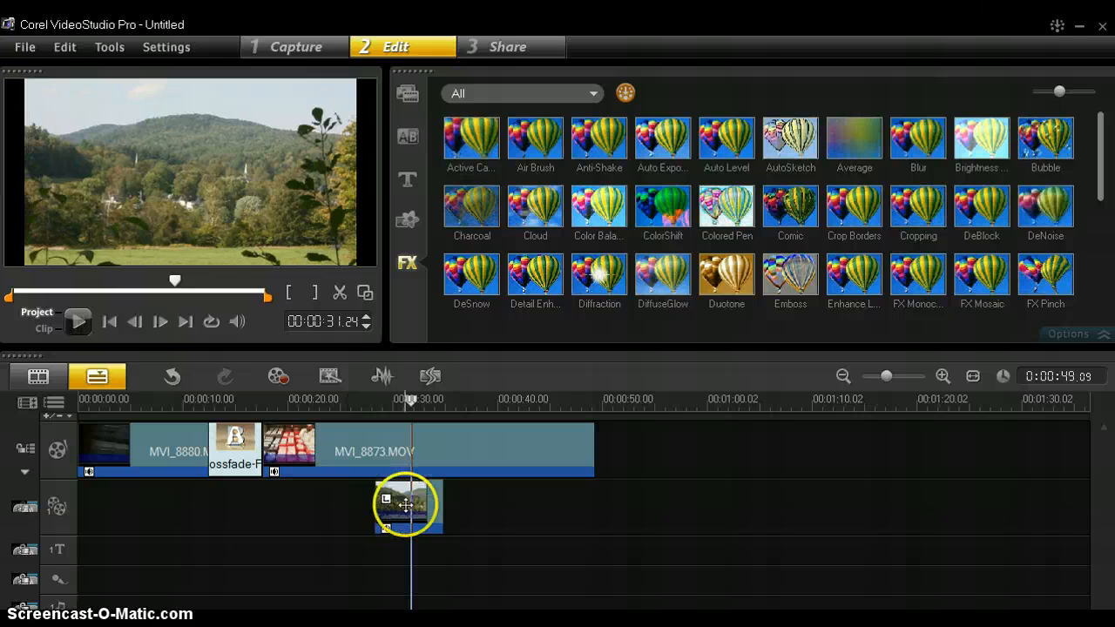
Step: Set the overlay clip's motion direction to enter from the left and exit to the right
double_click(406, 505)
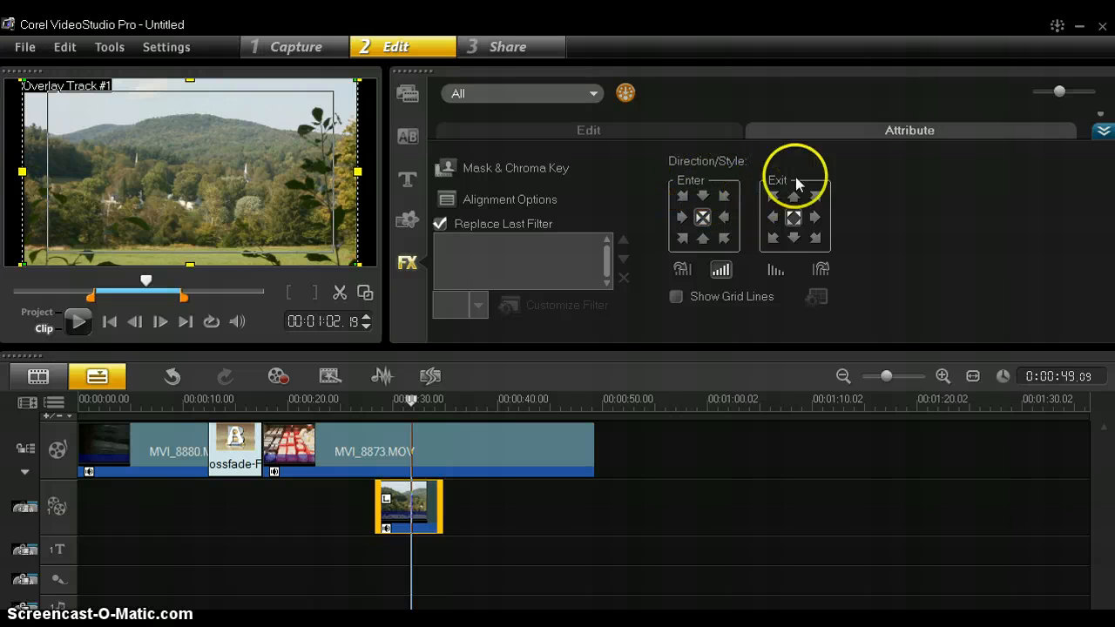
left_click(793, 215)
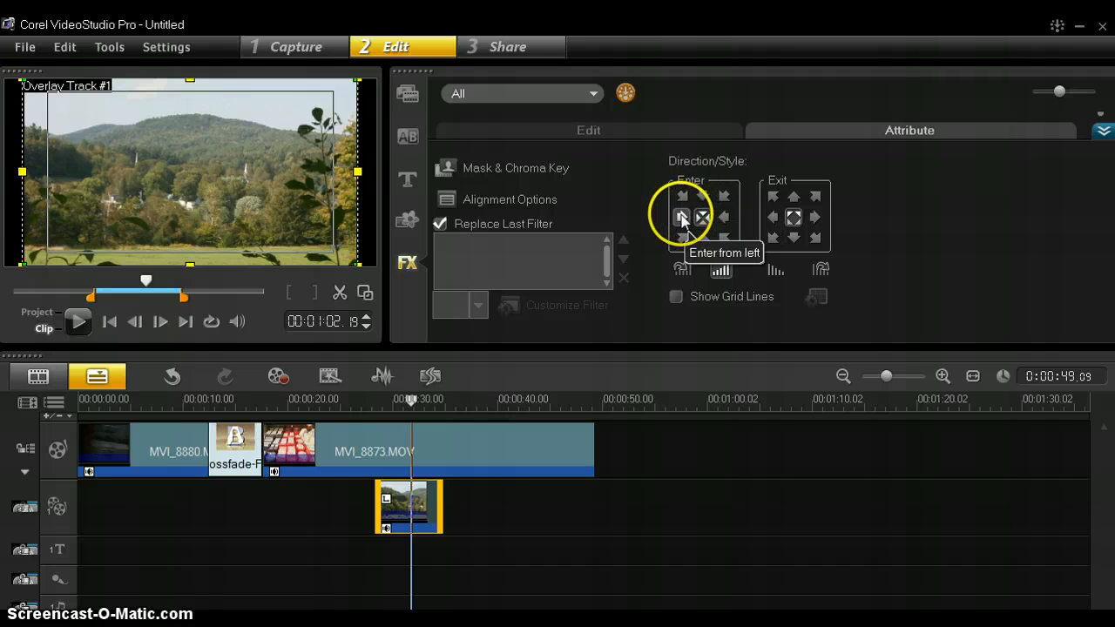
left_click(683, 218)
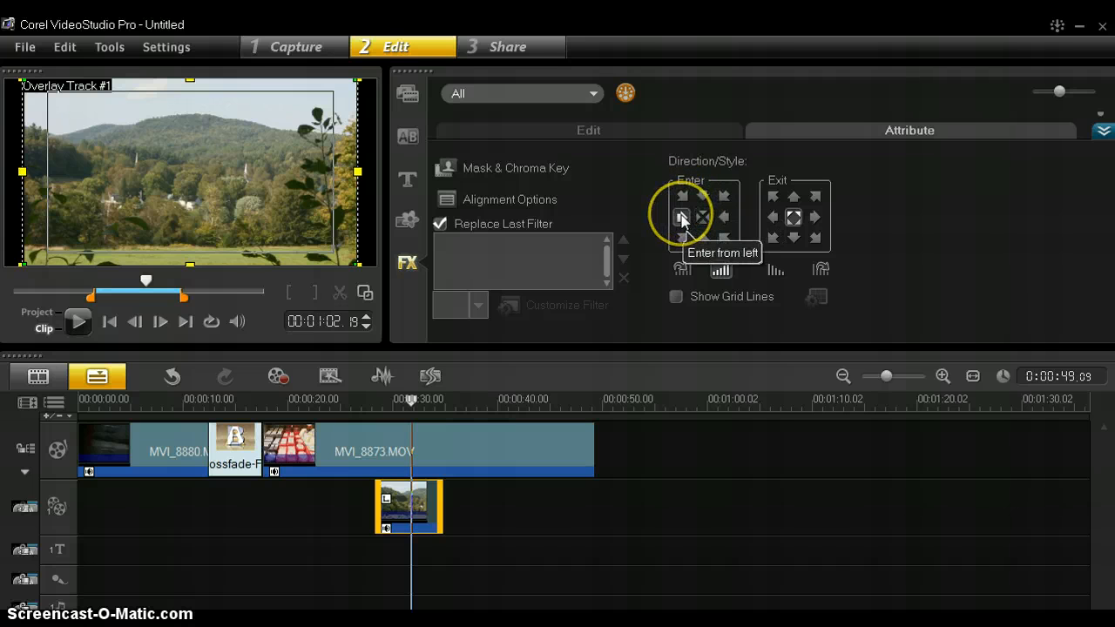
left_click(816, 219)
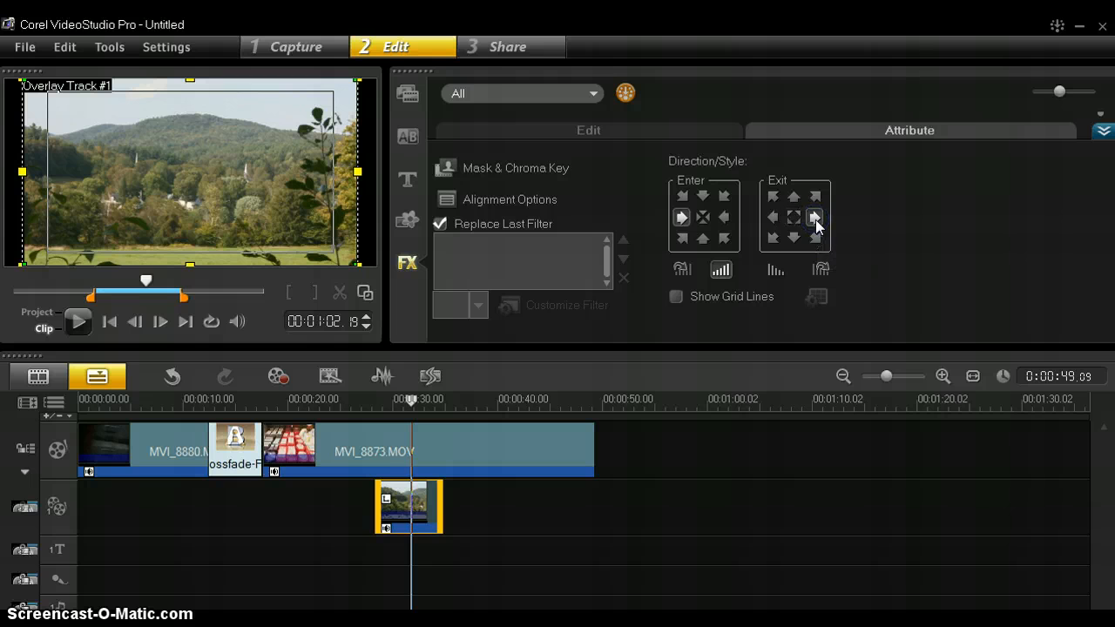
left_click(682, 218)
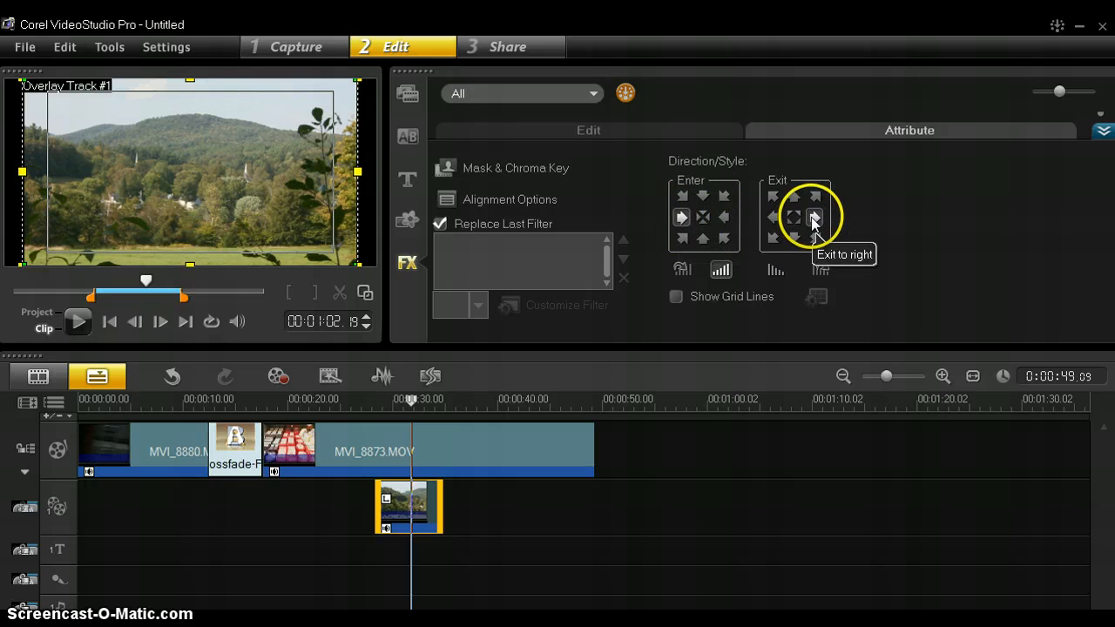
Step: Play the project from just before the overlay clip to preview its enter and exit motion
left_click(420, 403)
left_click_drag(417, 422, 371, 422)
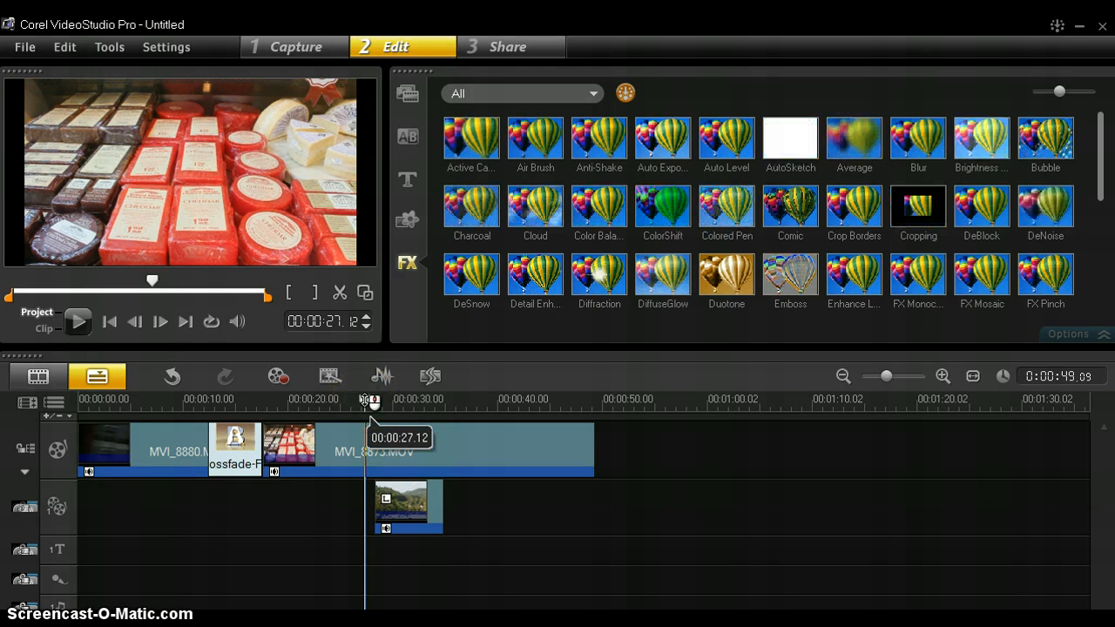
left_click(357, 399)
key("space")
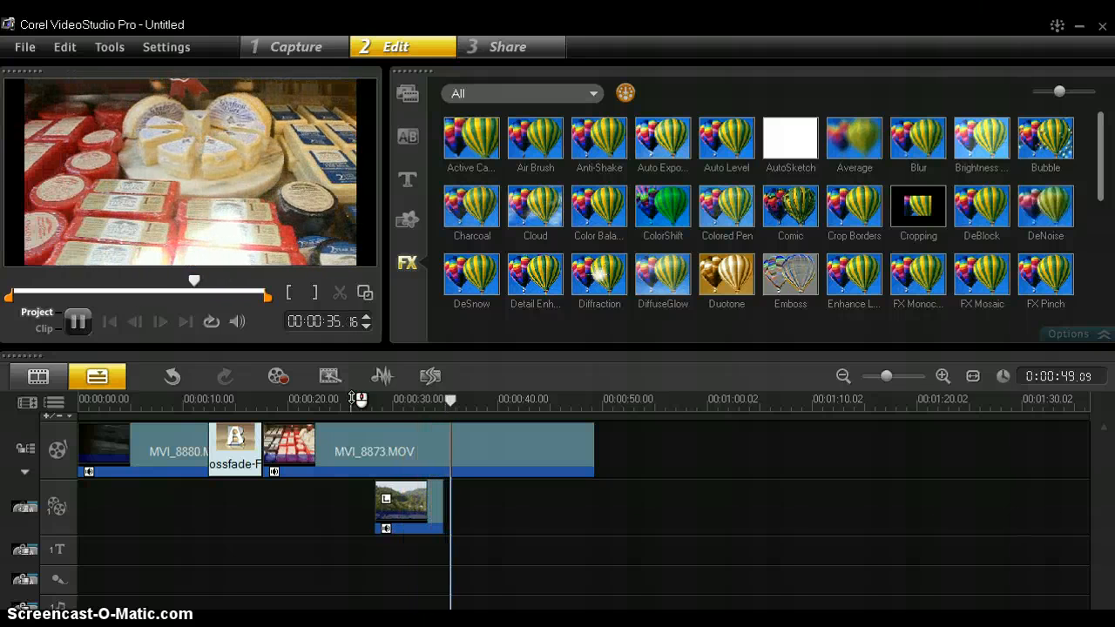
Step: Examine the available transition categories in the transition library, leaving My Favorites selected
left_click(426, 515)
left_click(425, 515)
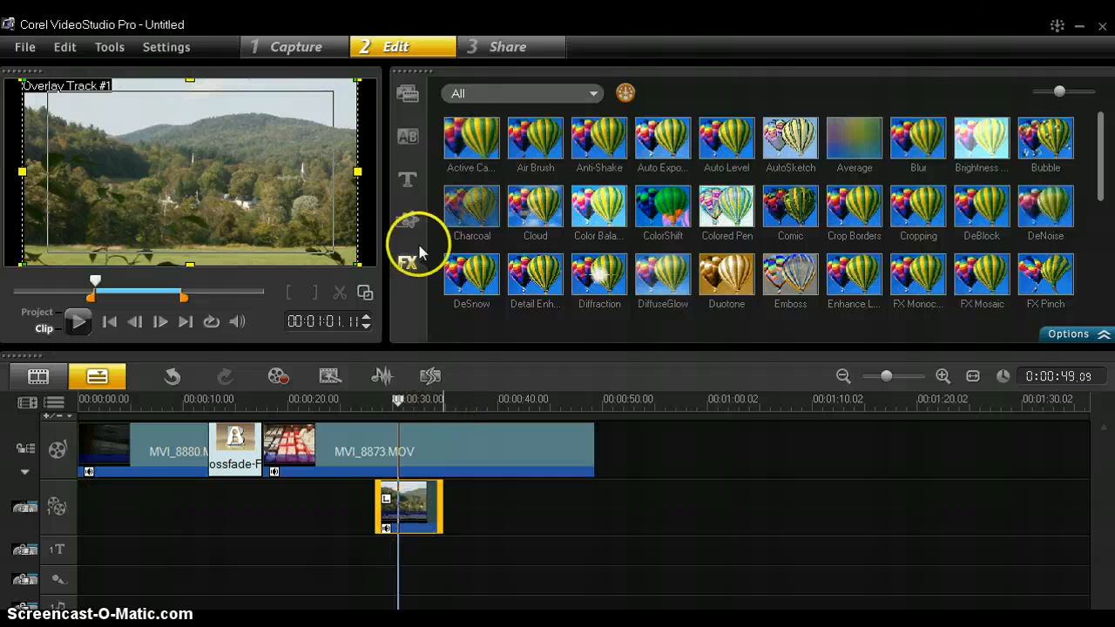
left_click(407, 137)
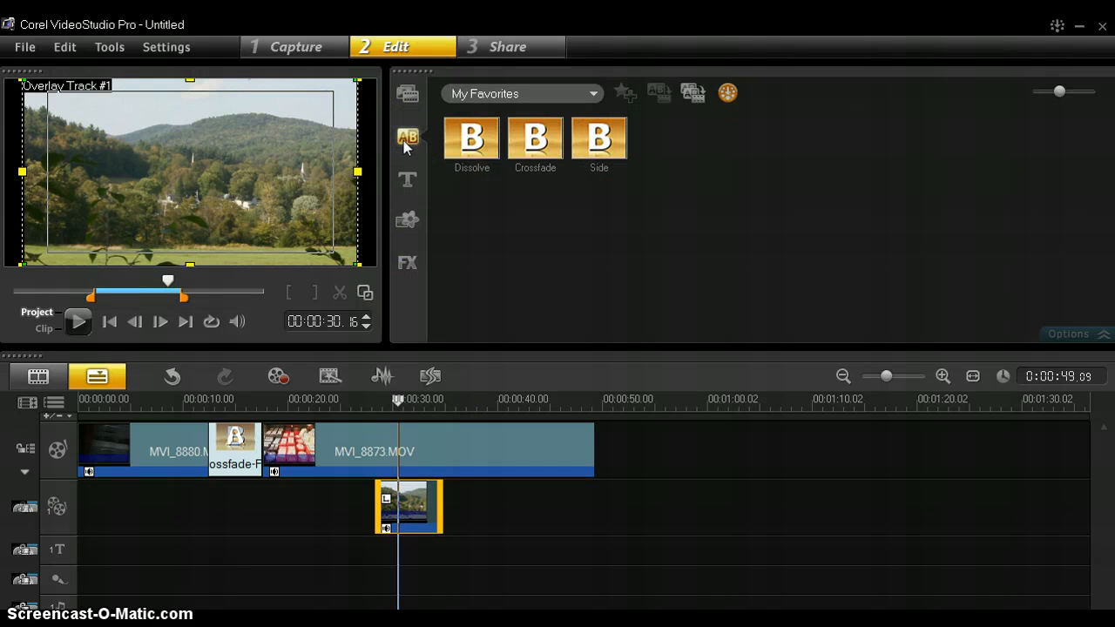
left_click(575, 93)
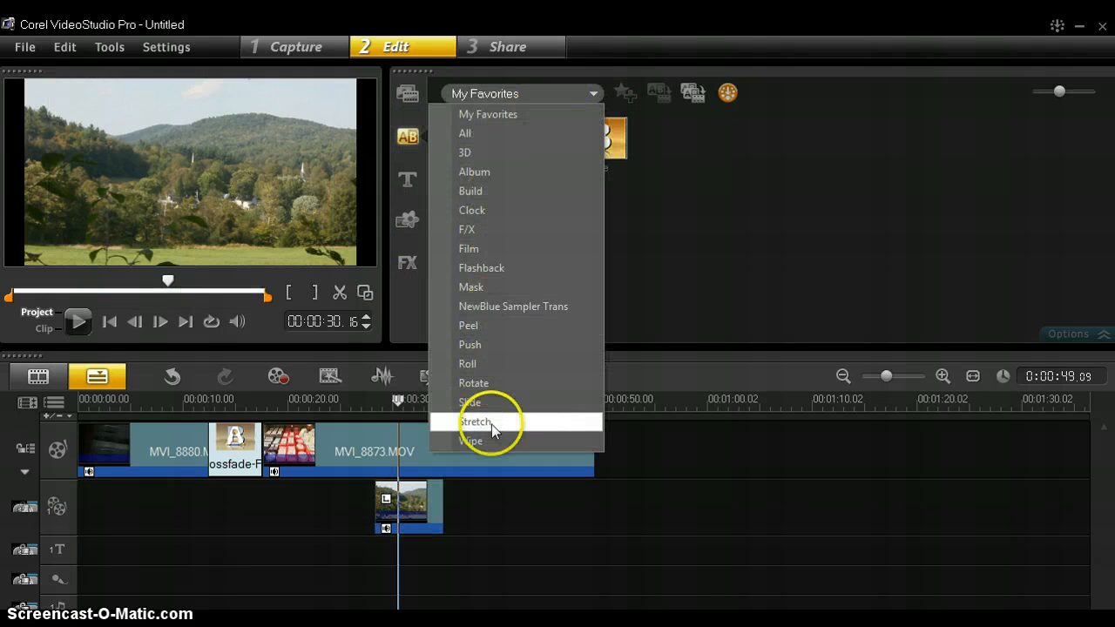
left_click(668, 289)
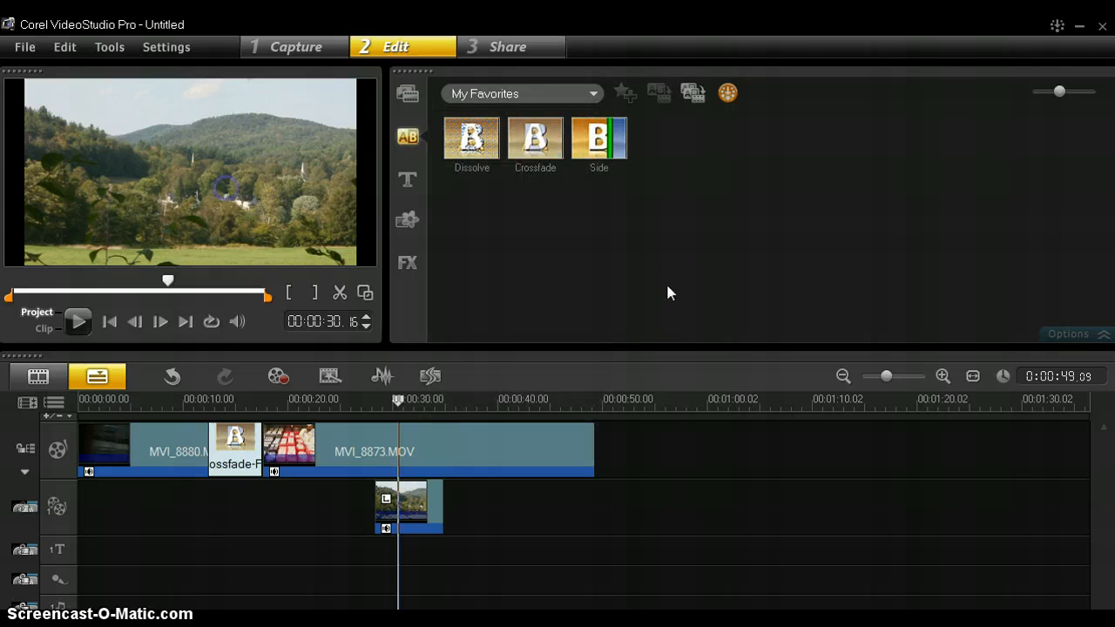